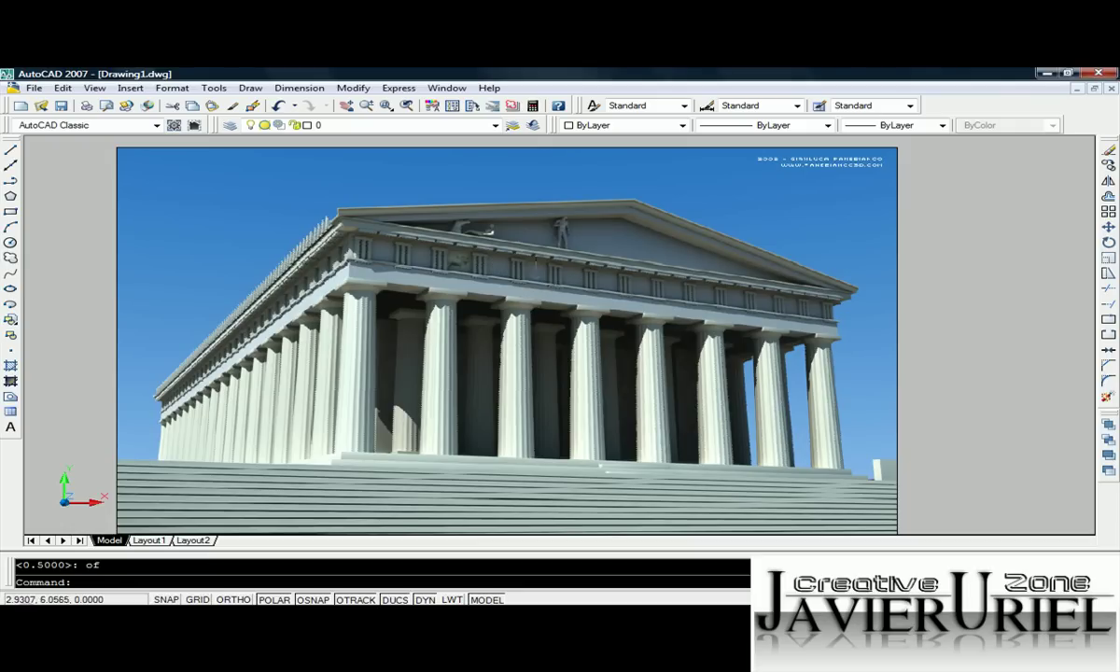
# Pan and zoom across the temple image's pediment, then bring the drawing's lines into view.
pyautogui.scroll(2, 564, 256)
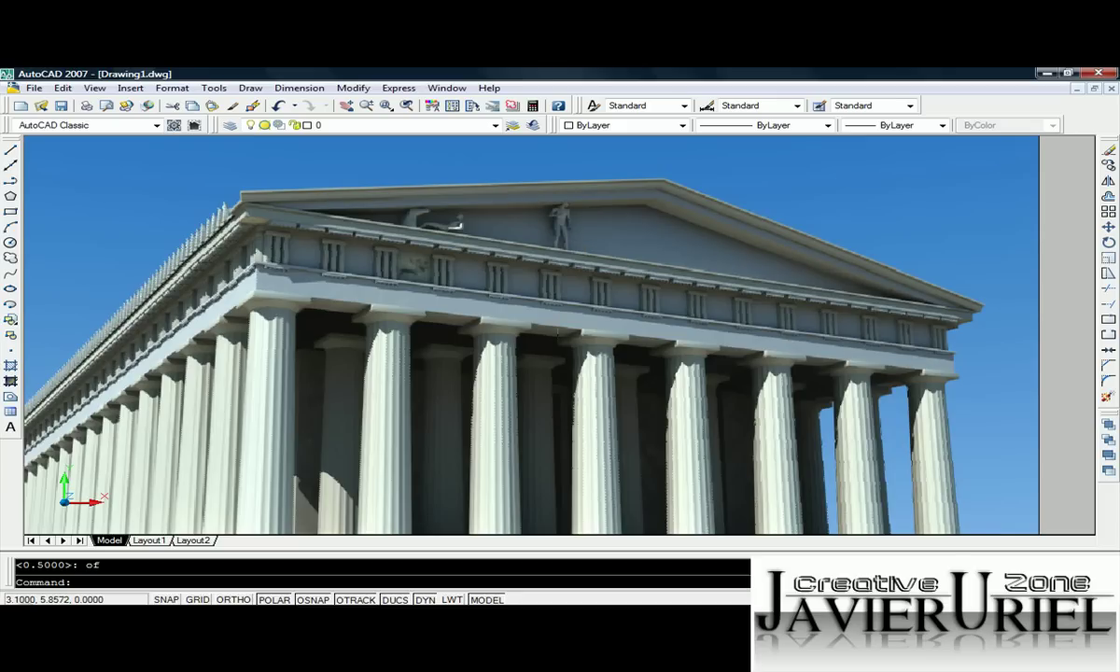
pyautogui.scroll(-5, 774, 280)
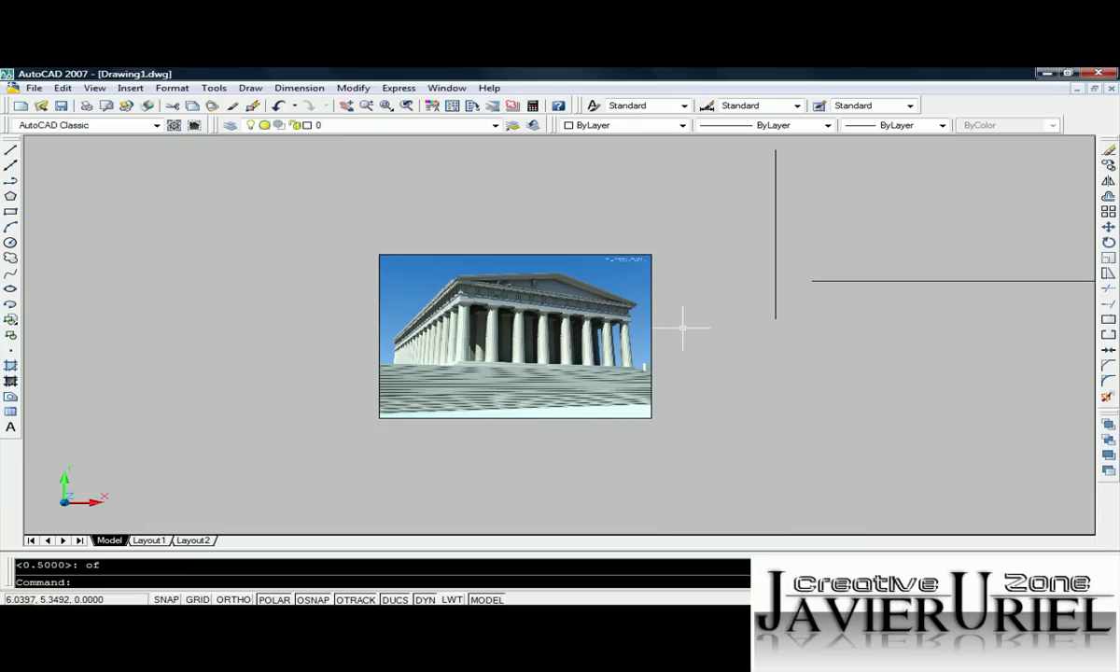
pyautogui.moveTo(682, 328); pyautogui.dragTo(626, 346, button='middle')
pyautogui.scroll(3, 489, 313)
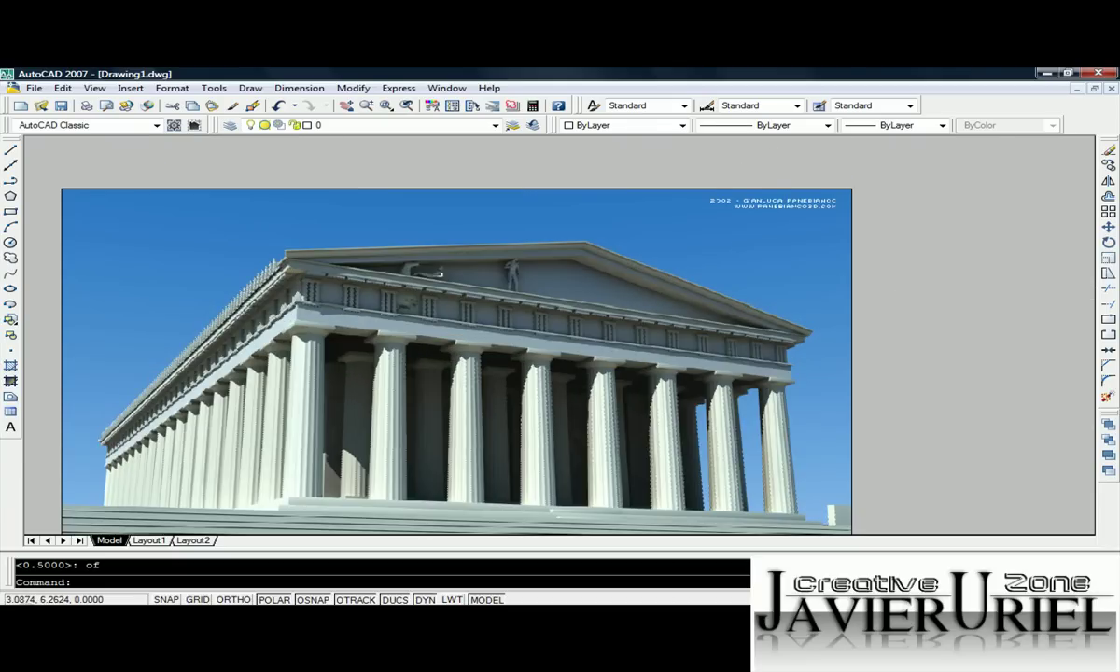
pyautogui.scroll(1, 508, 295)
pyautogui.scroll(1, 565, 313)
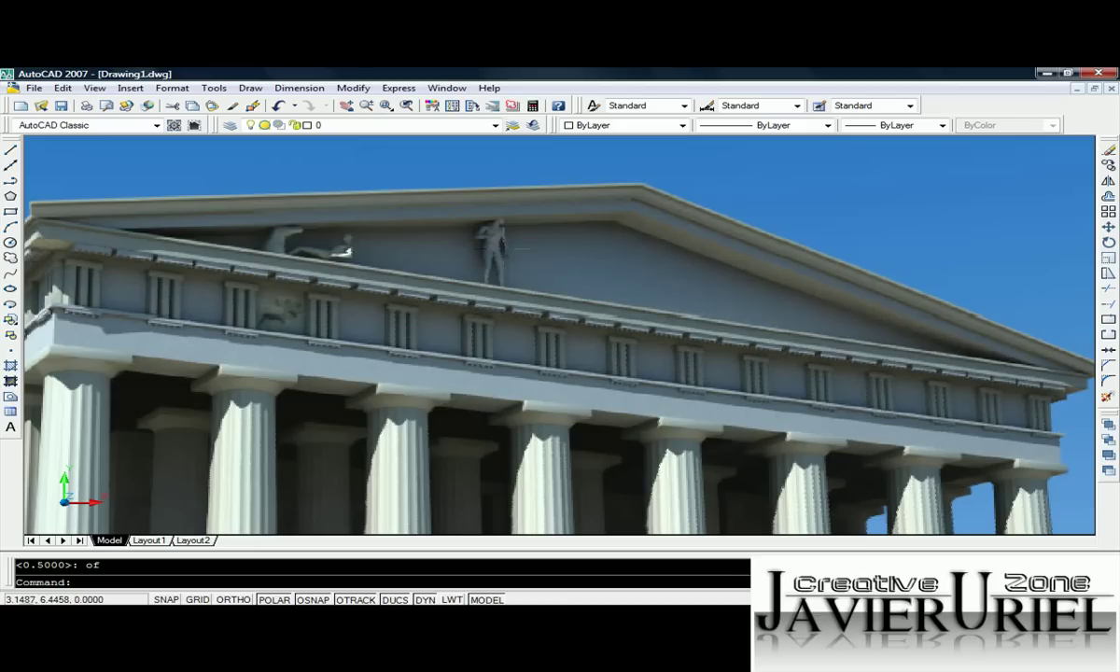
pyautogui.moveTo(492, 277); pyautogui.dragTo(564, 316, button='middle')
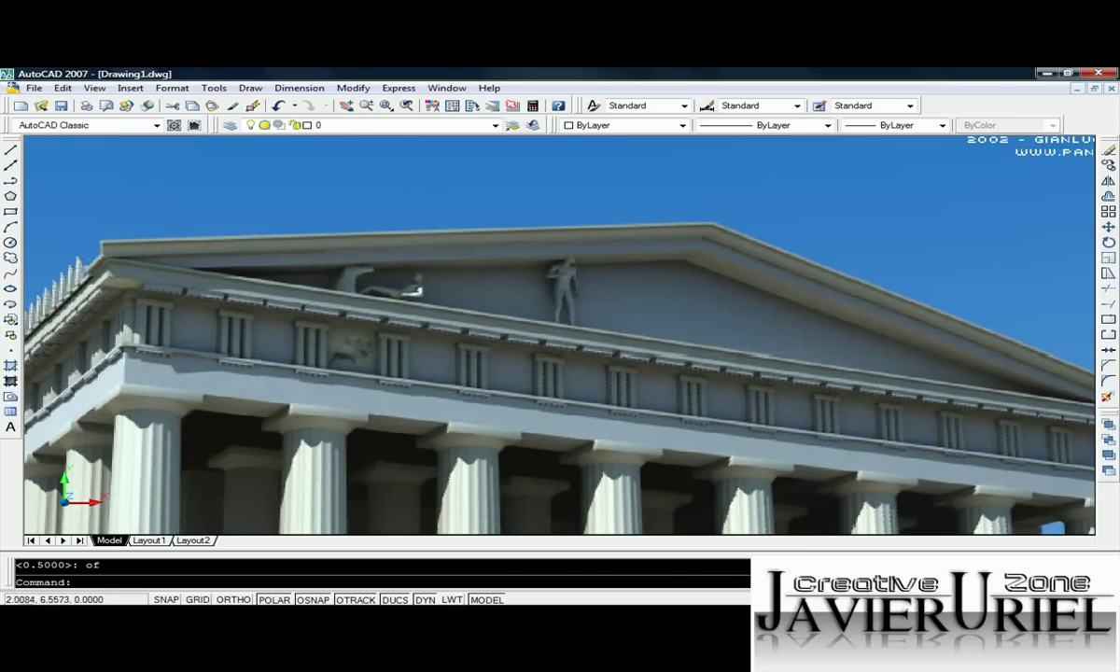
pyautogui.moveTo(698, 239); pyautogui.dragTo(667, 224, button='middle')
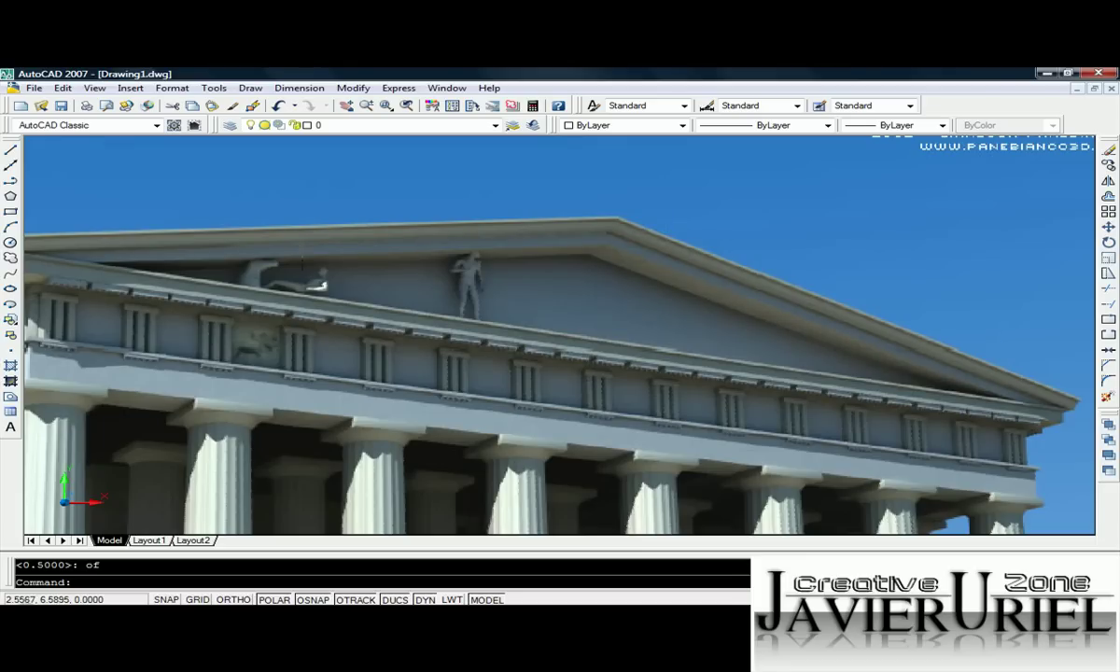
pyautogui.moveTo(388, 230); pyautogui.dragTo(471, 211, button='middle')
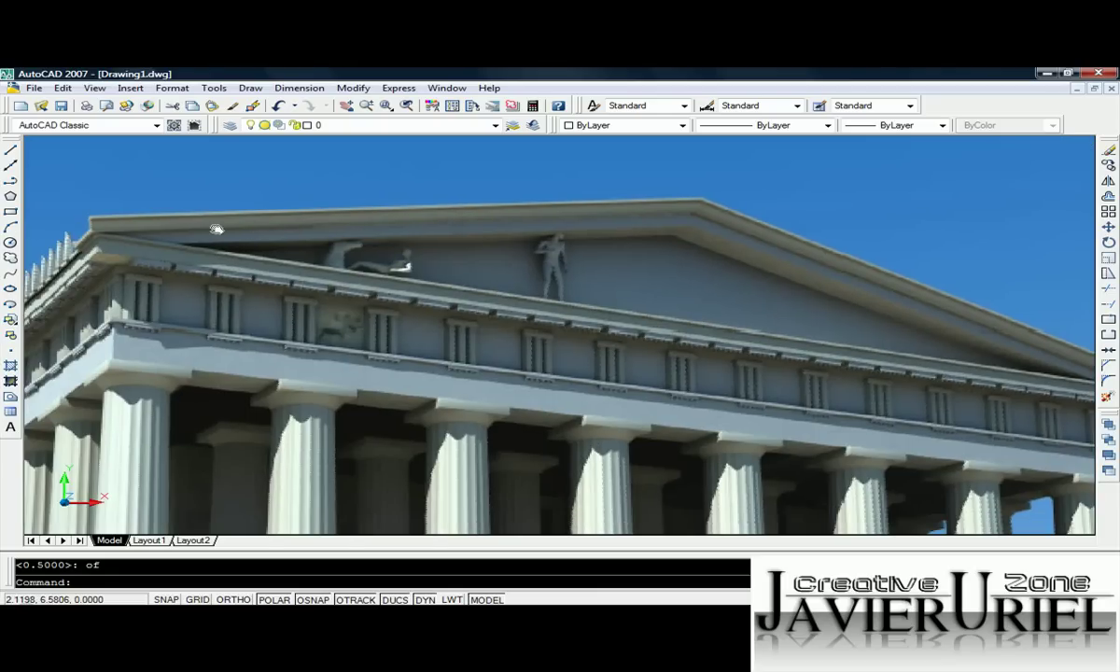
pyautogui.moveTo(216, 228); pyautogui.dragTo(180, 225, button='middle')
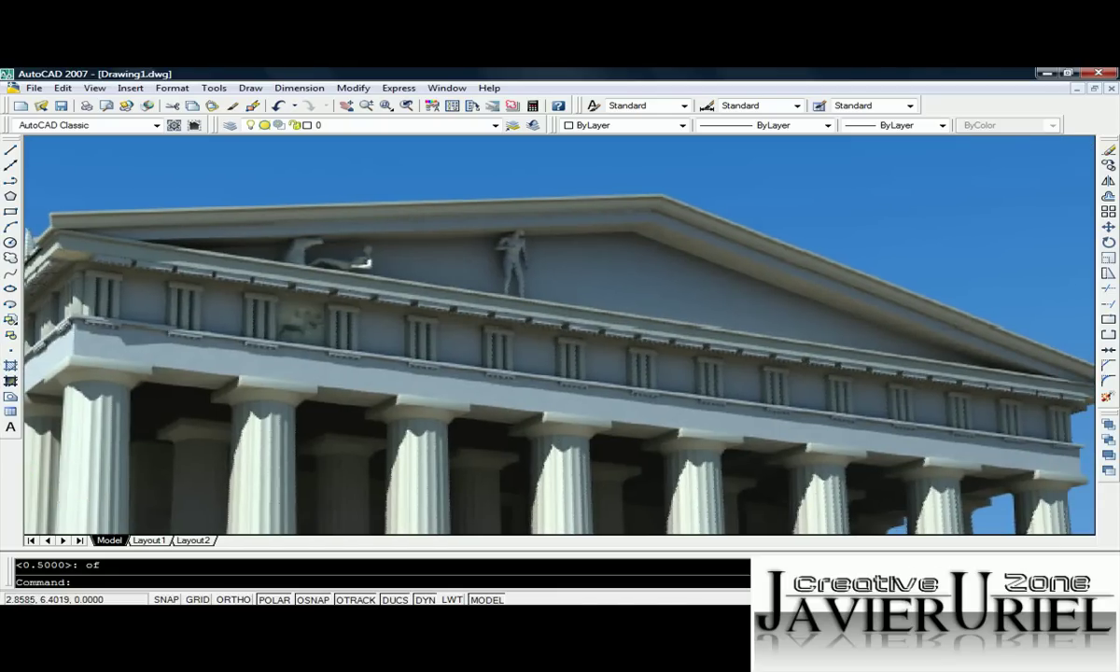
pyautogui.scroll(-2, 438, 273)
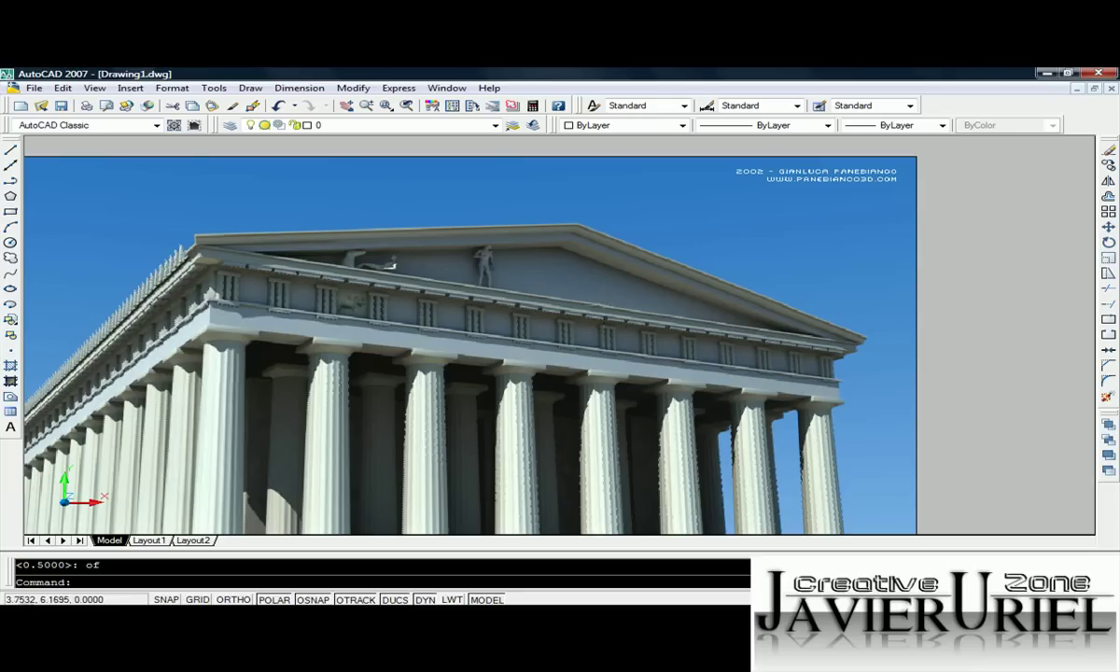
pyautogui.moveTo(703, 299); pyautogui.dragTo(631, 285, button='middle')
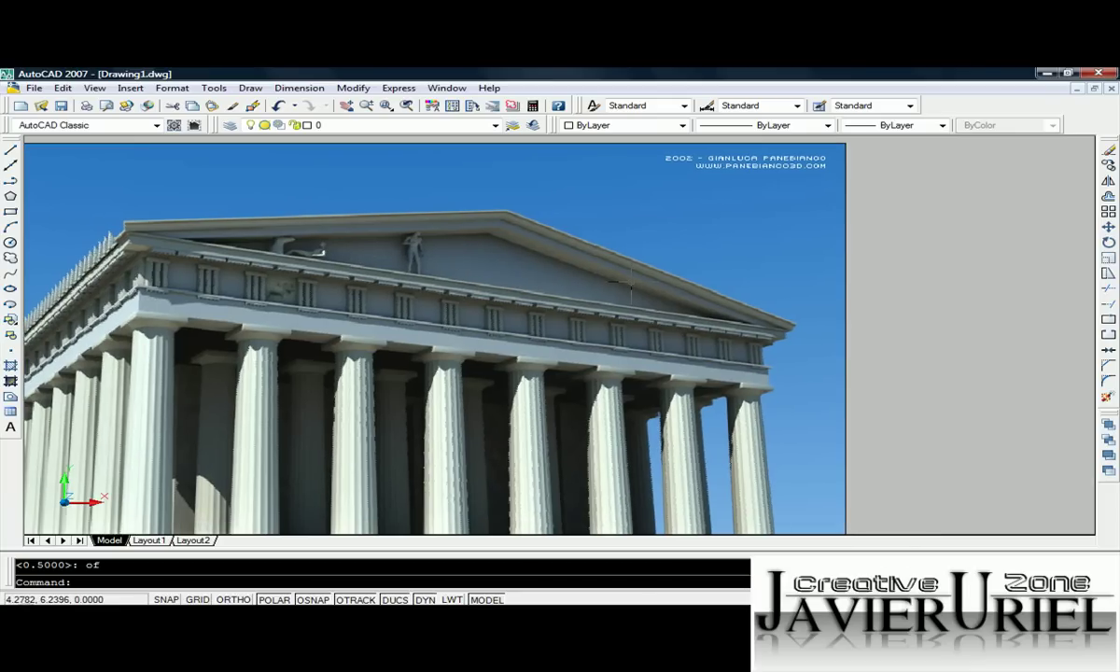
pyautogui.scroll(-2, 611, 276)
pyautogui.moveTo(894, 252)
pyautogui.mouseDown(button='middle')
pyautogui.moveTo(632, 302)
pyautogui.moveTo(742, 260)
pyautogui.mouseUp(button='middle')
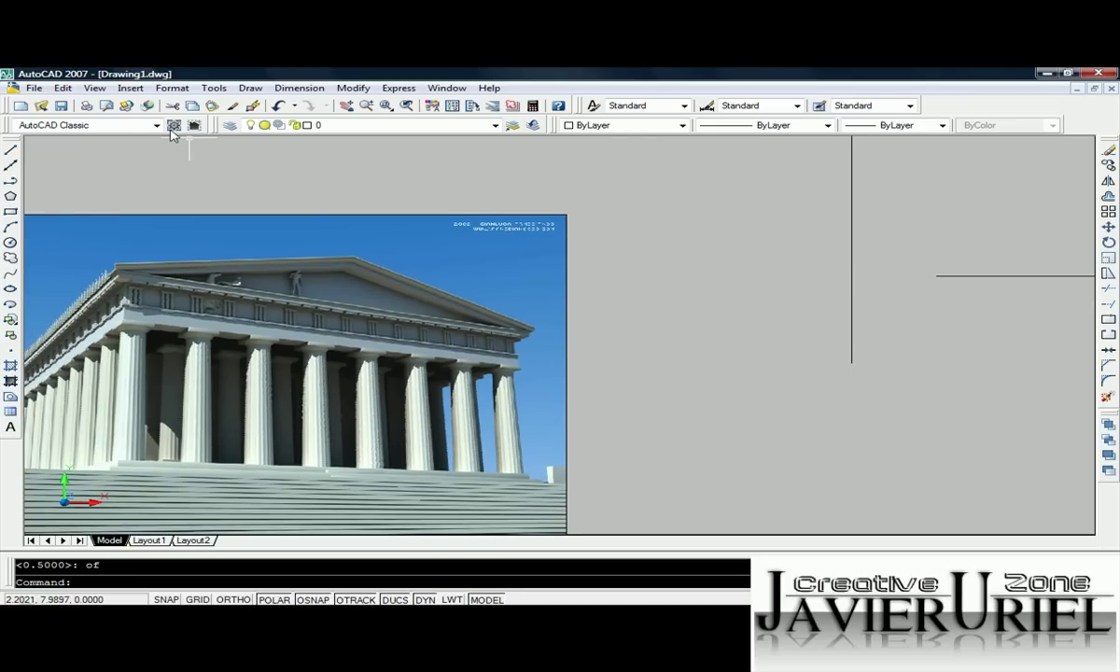
# Switch to the SW Isometric 3D view and zoom in on the cornice profile.
pyautogui.click(95, 88)
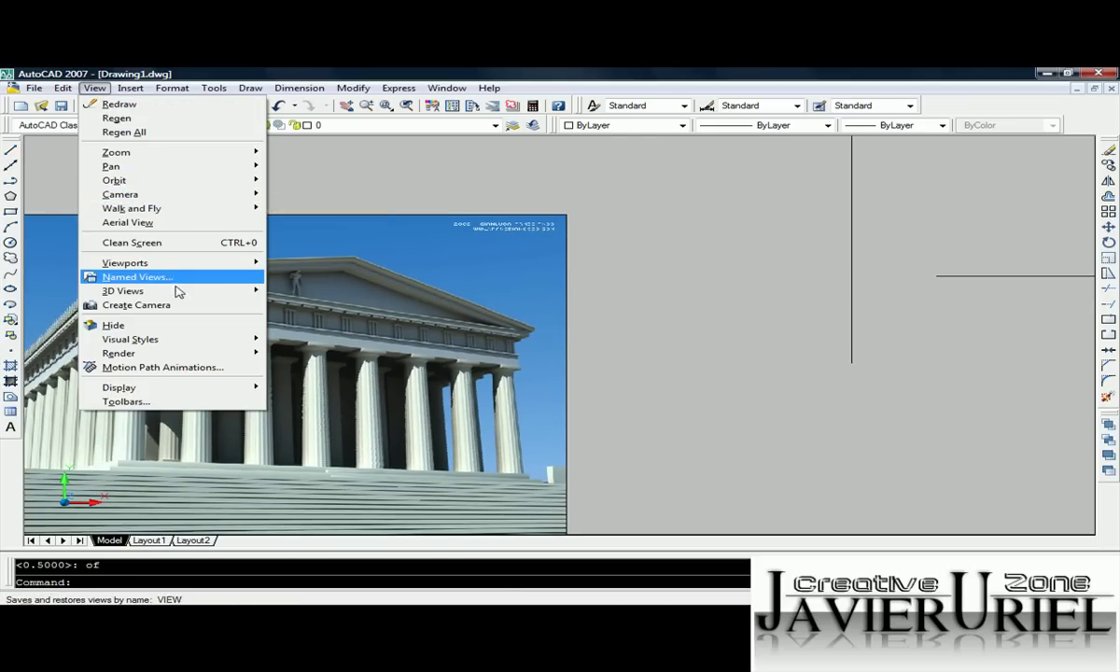
pyautogui.moveTo(123, 291)
pyautogui.click(344, 430)
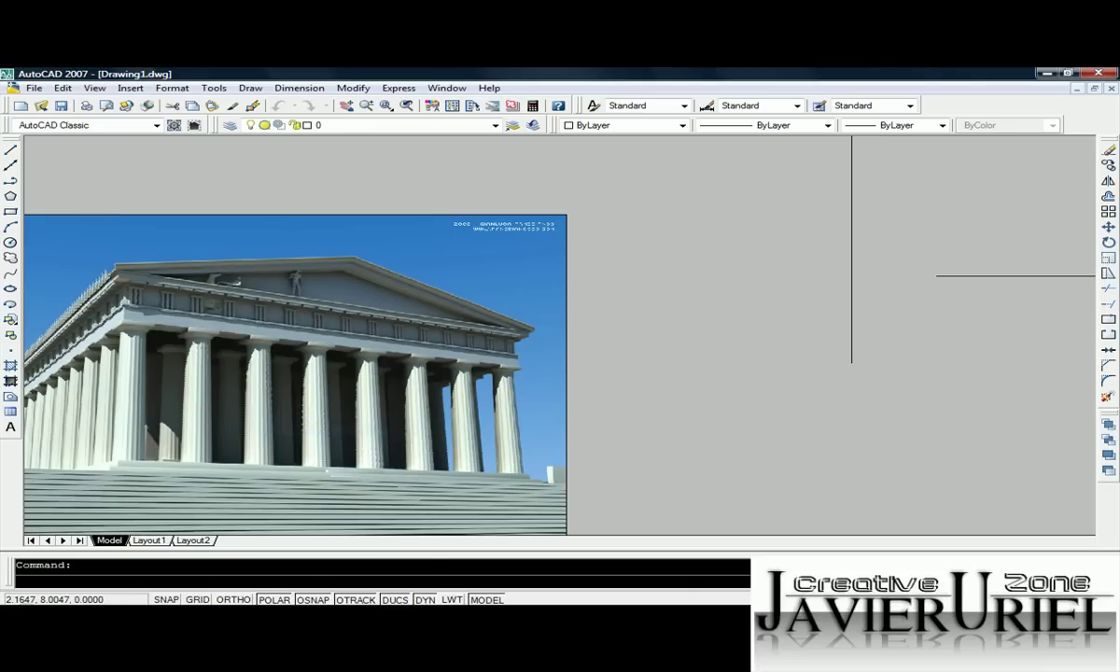
pyautogui.scroll(1, 536, 389)
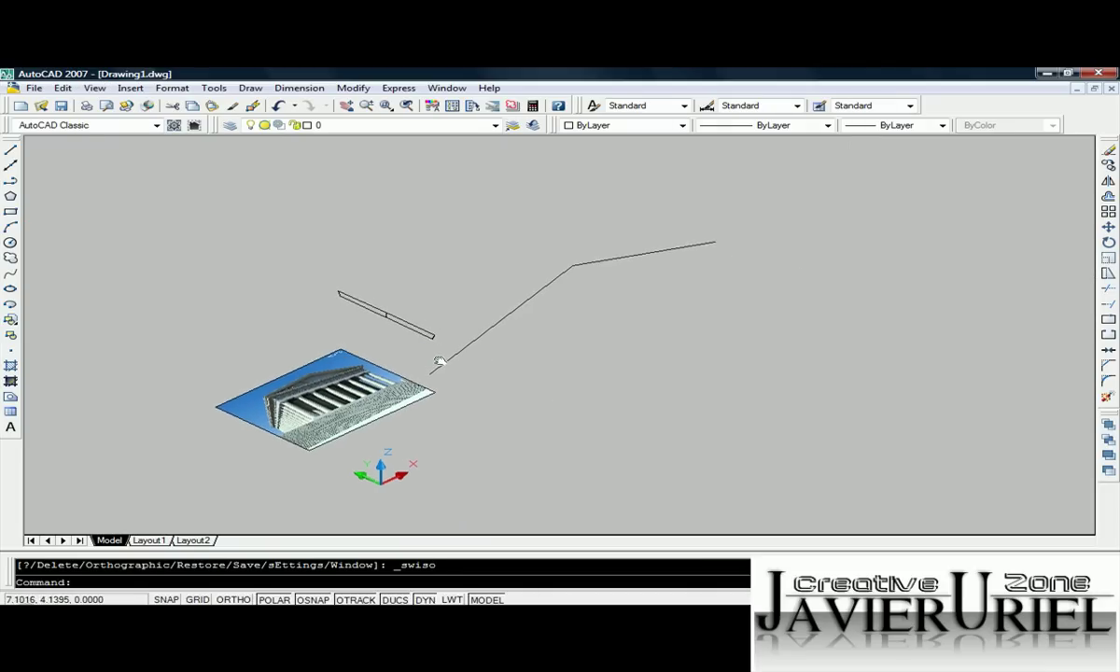
pyautogui.scroll(1, 440, 369)
pyautogui.scroll(1, 430, 370)
pyautogui.scroll(2, 463, 306)
pyautogui.scroll(2, 463, 305)
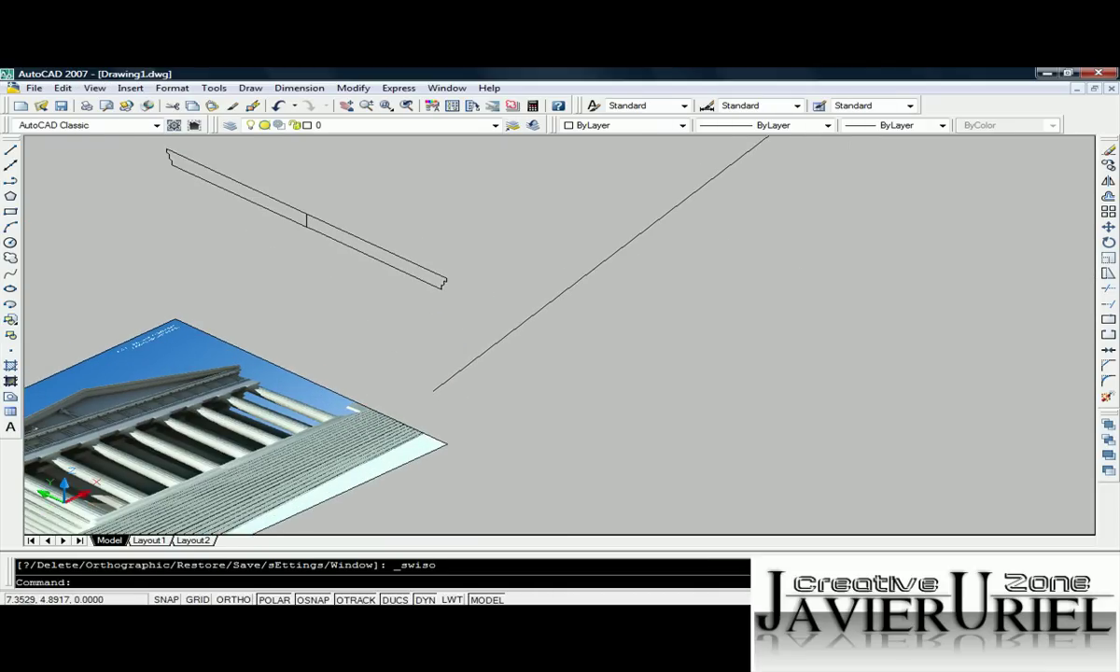
pyautogui.scroll(1, 434, 297)
pyautogui.scroll(1, 452, 313)
pyautogui.scroll(1, 448, 317)
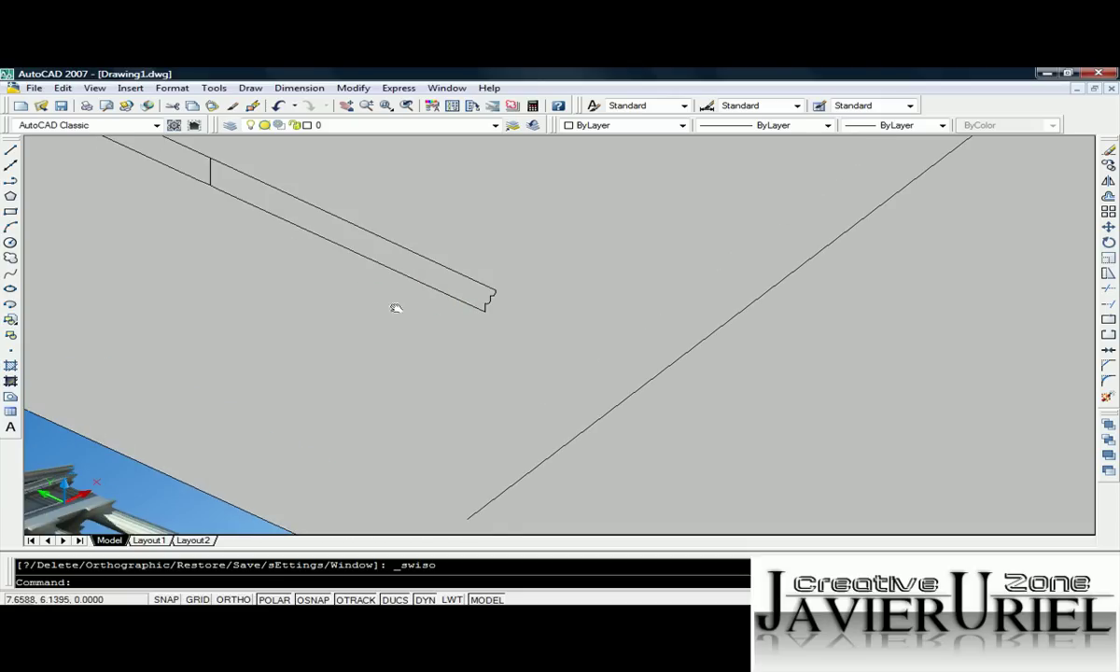
# Window-select the cornice beam profile, then cancel the selection.
pyautogui.moveTo(395, 308); pyautogui.dragTo(381, 304, button='middle')
pyautogui.click(481, 284)
pyautogui.click(446, 297)
pyautogui.moveTo(374, 342); pyautogui.dragTo(417, 370, button='middle')
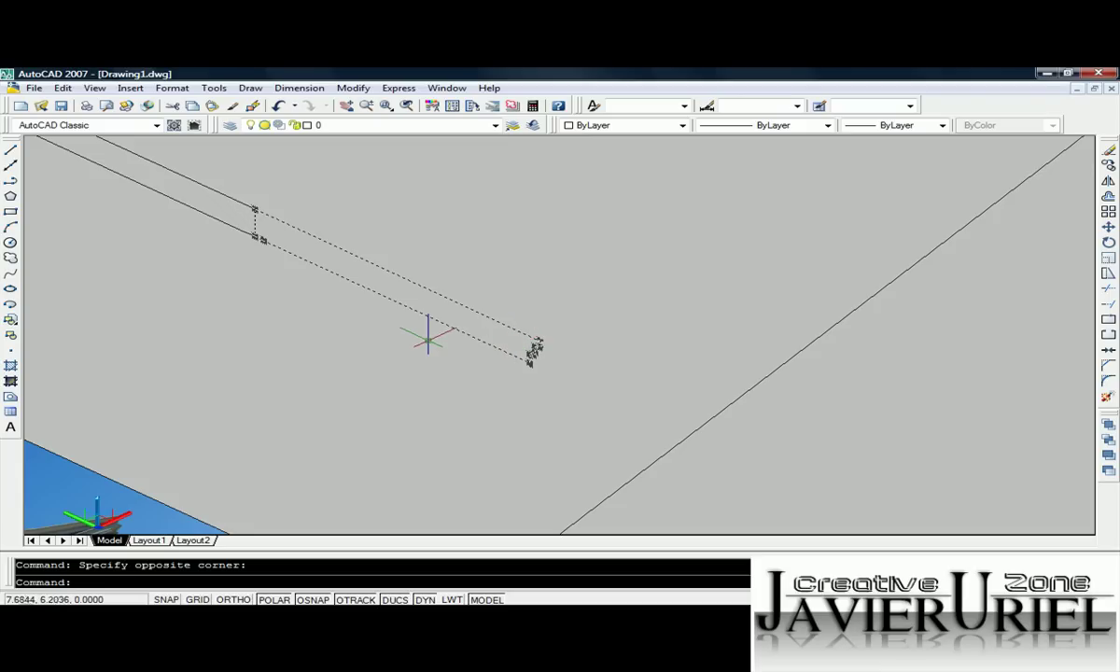
pyautogui.moveTo(408, 336)
pyautogui.mouseDown(button='middle')
pyautogui.moveTo(422, 349)
pyautogui.moveTo(343, 305)
pyautogui.mouseUp(button='middle')
pyautogui.moveTo(438, 343); pyautogui.dragTo(475, 337, button='middle')
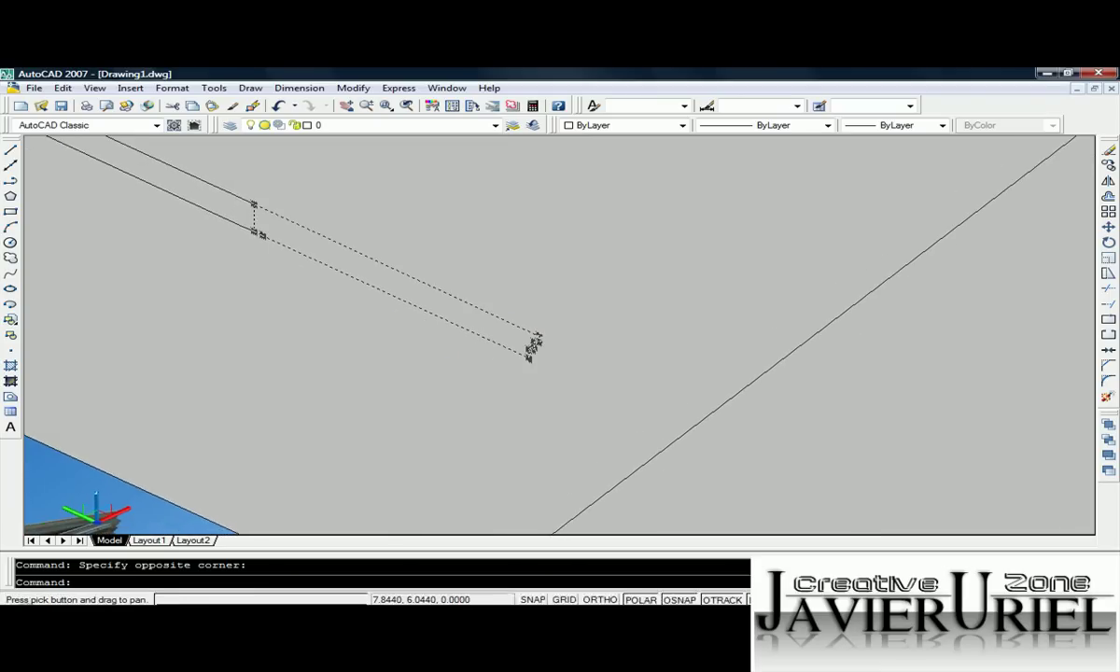
pyautogui.moveTo(224, 224); pyautogui.dragTo(345, 318, button='middle')
pyautogui.click(258, 254)
pyautogui.click(222, 214)
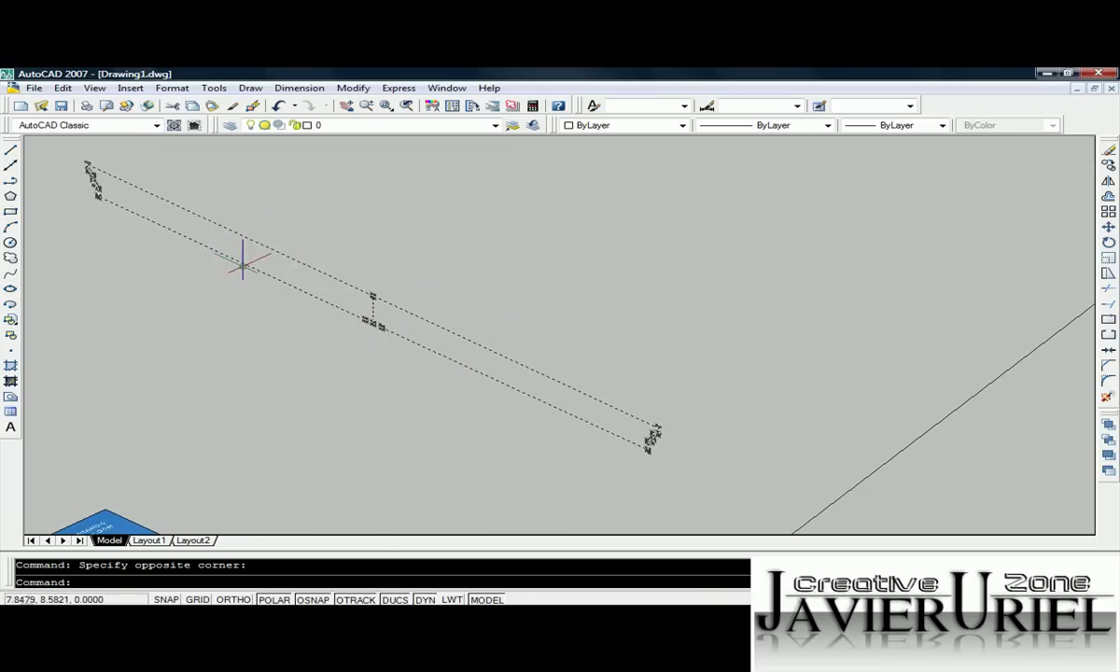
pyautogui.press('Escape')
# Reframe the view around the beam and path line, including the reference image.
pyautogui.moveTo(400, 320); pyautogui.dragTo(387, 317, button='middle')
pyautogui.scroll(-2, 388, 318)
pyautogui.scroll(2, 475, 350)
pyautogui.scroll(-2, 436, 360)
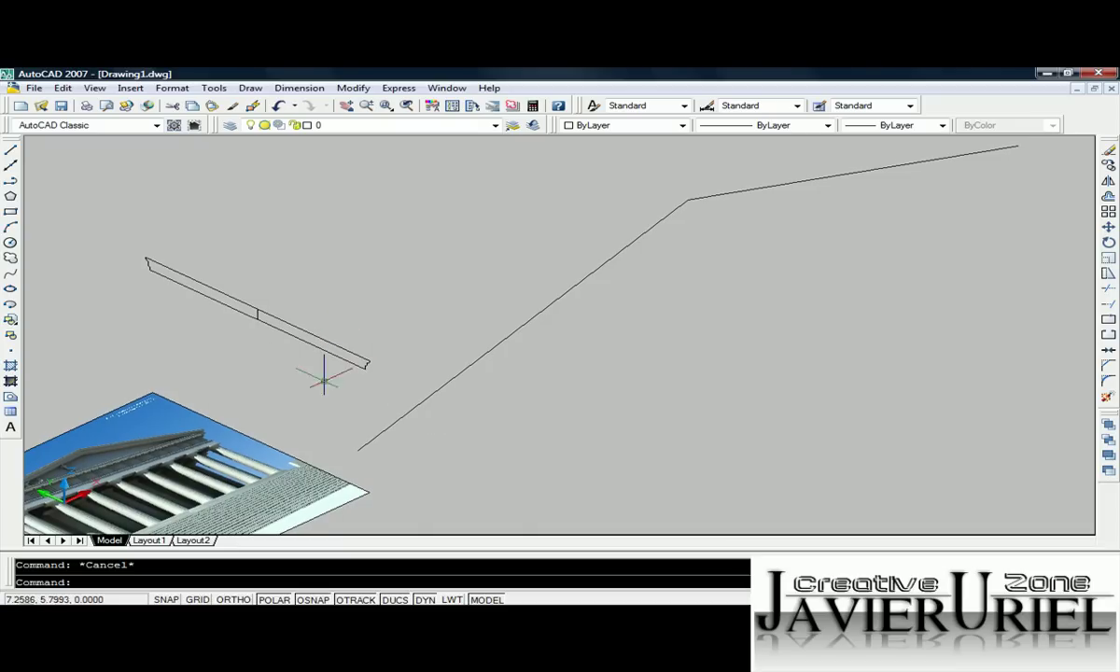
pyautogui.moveTo(384, 383); pyautogui.dragTo(364, 366, button='middle')
pyautogui.scroll(2, 439, 387)
pyautogui.scroll(2, 429, 382)
pyautogui.moveTo(430, 382); pyautogui.dragTo(367, 373, button='middle')
pyautogui.scroll(2, 397, 403)
pyautogui.scroll(-2, 318, 374)
pyautogui.moveTo(430, 317); pyautogui.dragTo(387, 358, button='middle')
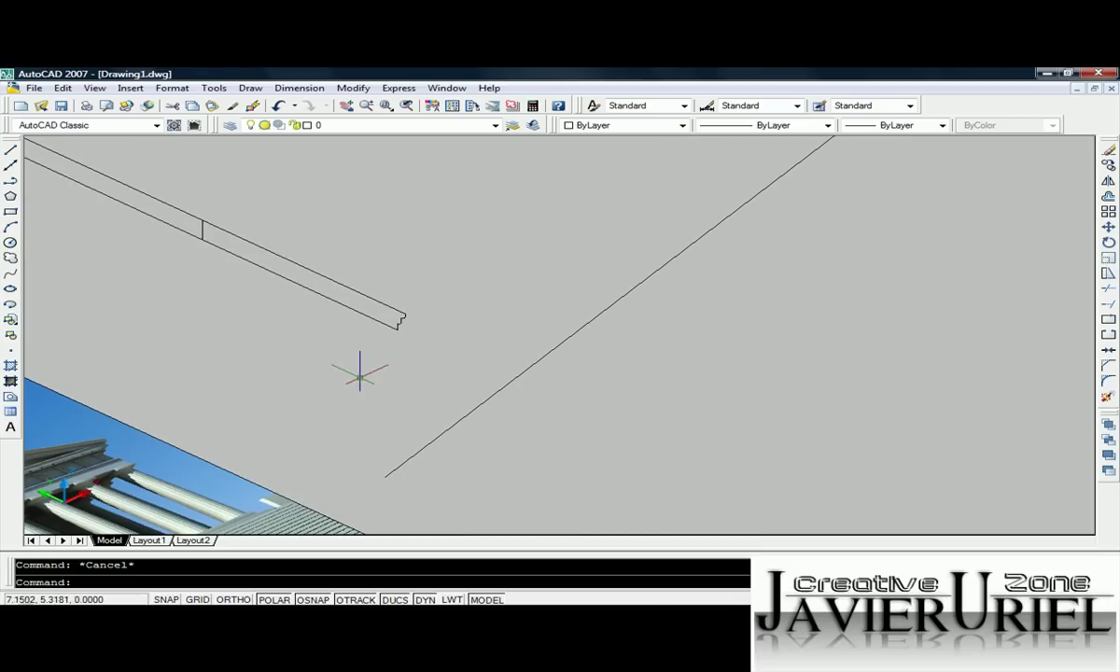
# Move the cornice beam profile to a new position with the M (Move) command.
pyautogui.write('m')
pyautogui.press('Return')
pyautogui.click(273, 188)
pyautogui.click(113, 277)
pyautogui.press('Return')
pyautogui.click(312, 214)
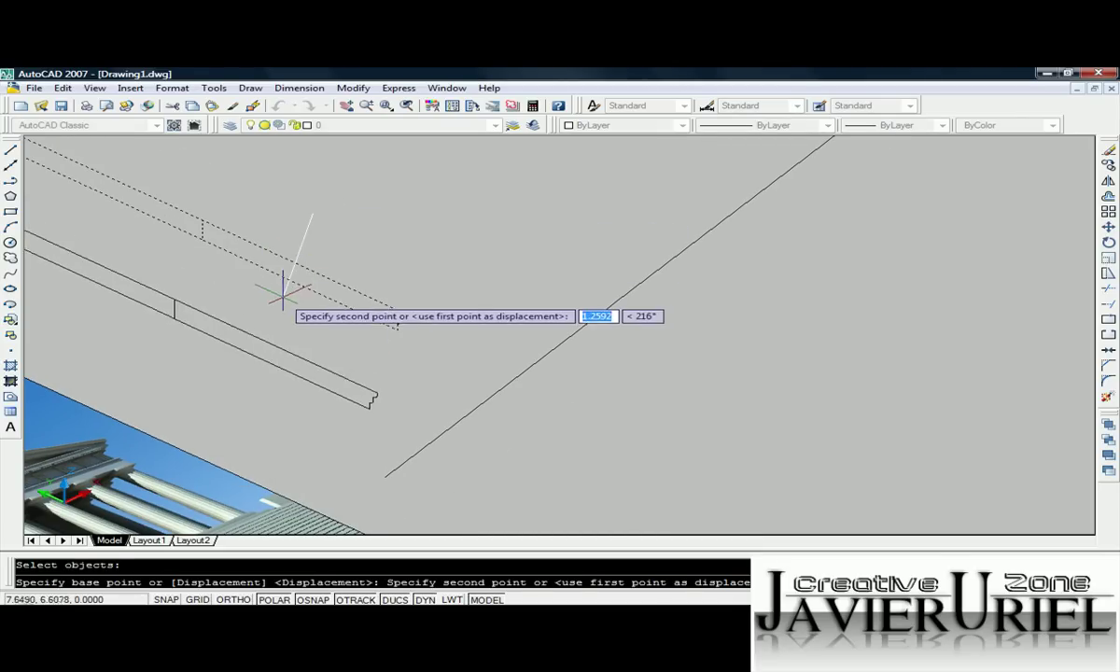
pyautogui.click(264, 350)
pyautogui.scroll(-1, 410, 390)
pyautogui.scroll(1, 432, 399)
pyautogui.press('Escape')
# Extrude the cornice profile using the diagonal line as the Path.
pyautogui.write('c')
pyautogui.write('extrud')
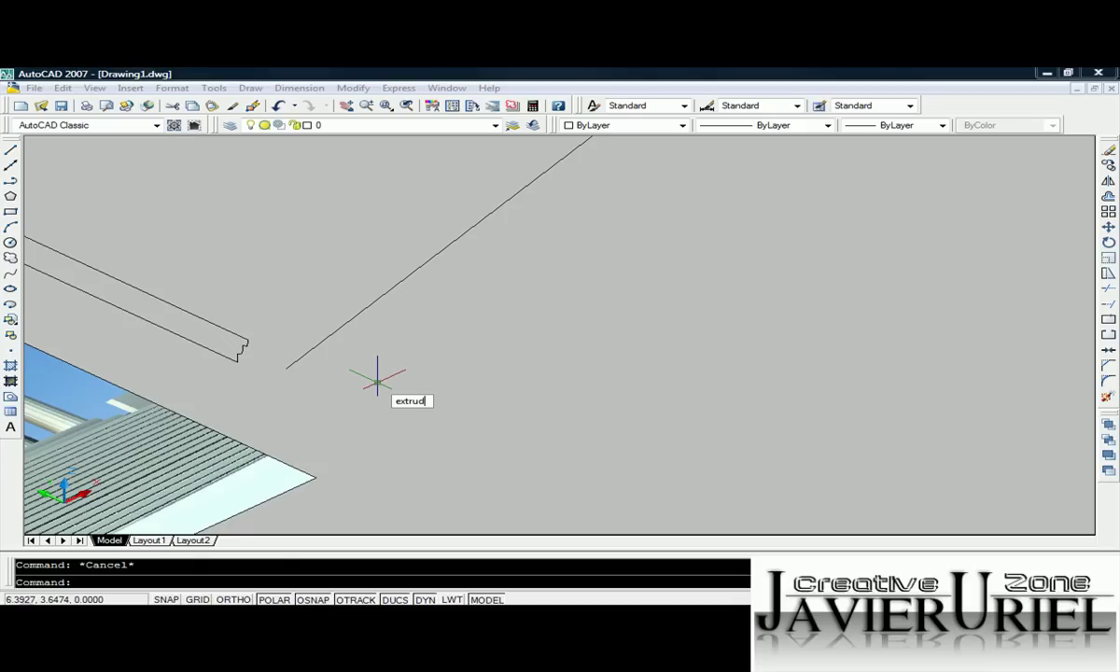
pyautogui.write('e')
pyautogui.press('Return')
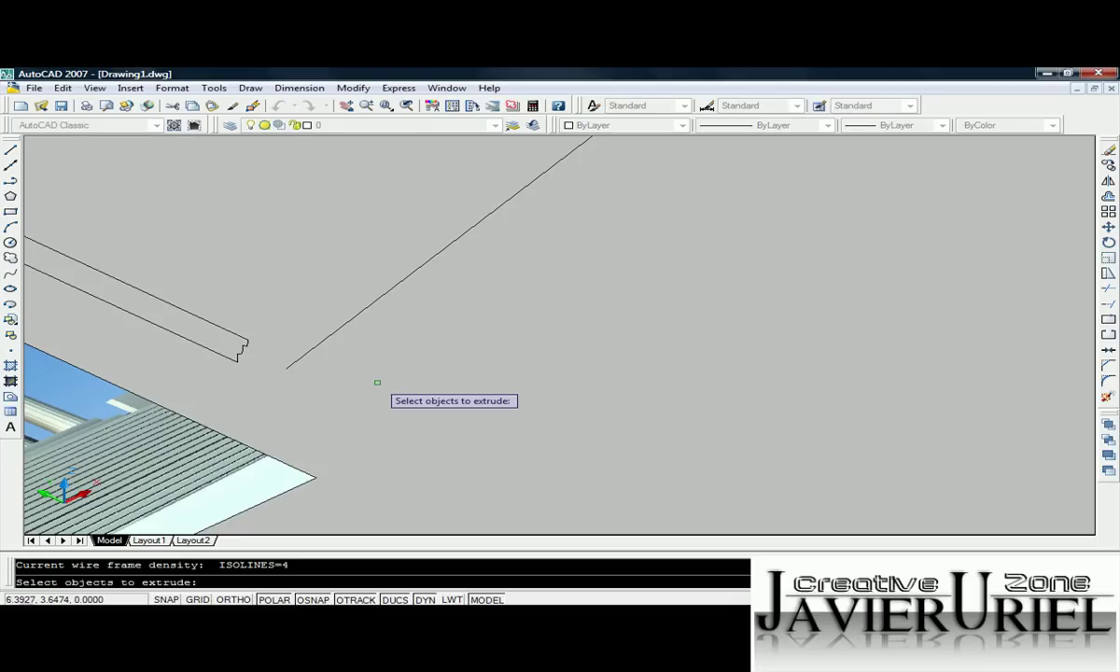
pyautogui.click(208, 291)
pyautogui.click(154, 337)
pyautogui.press('Return')
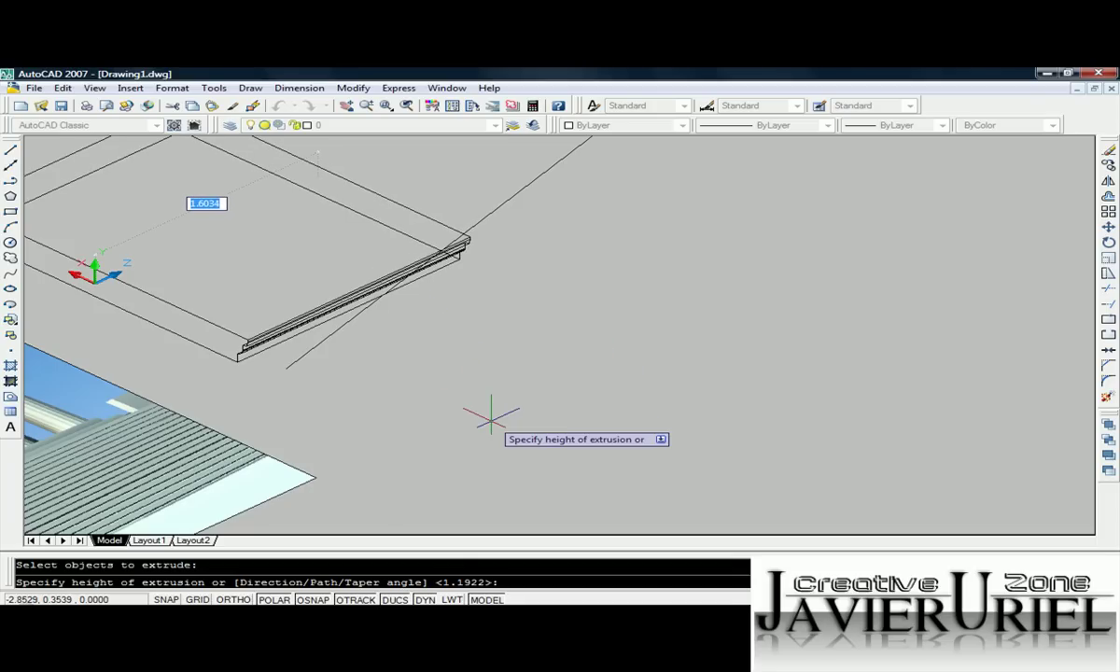
pyautogui.write('p')
pyautogui.press('Return')
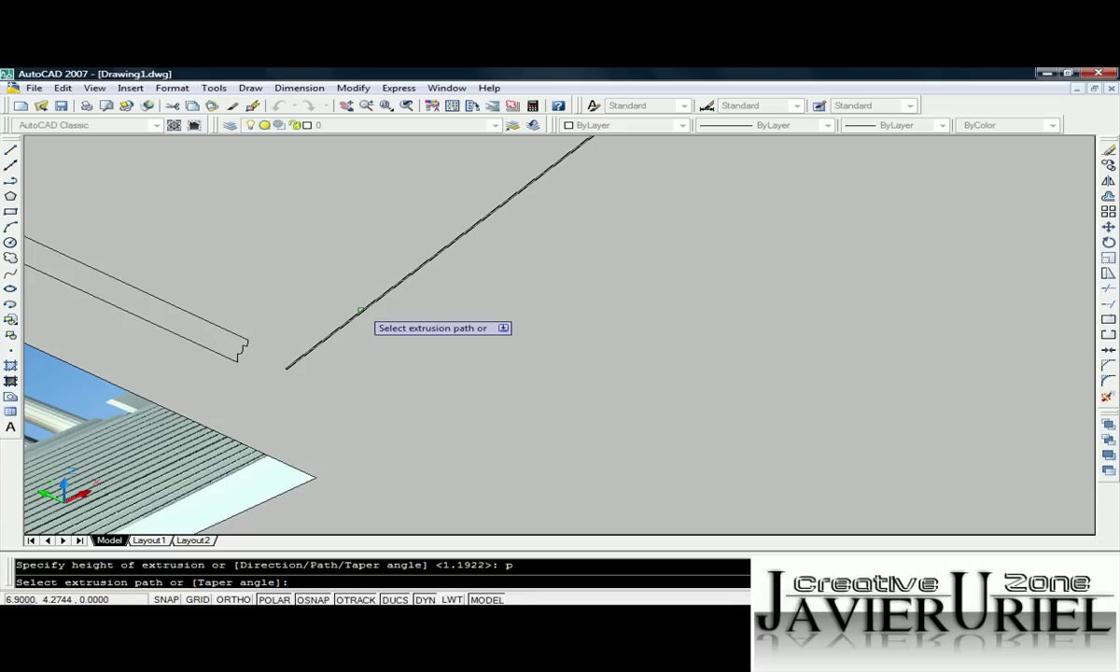
pyautogui.click(363, 310)
pyautogui.scroll(-3, 385, 400)
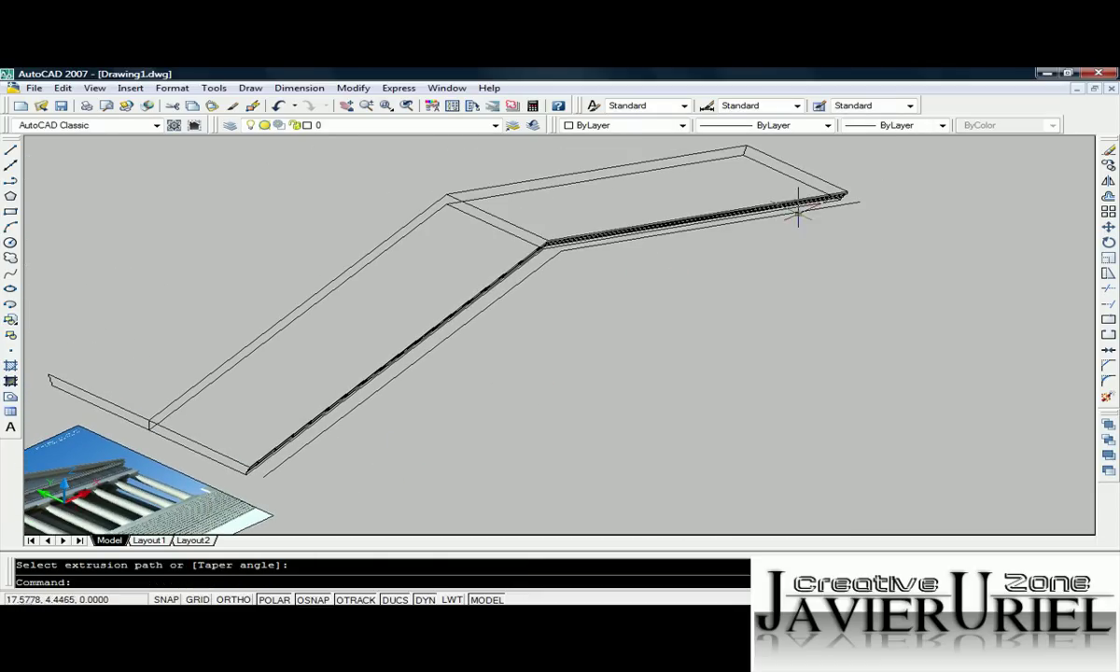
# Free-orbit the model until the pediment is seen level and head-on.
pyautogui.moveTo(384, 369); pyautogui.dragTo(399, 354, button='middle')
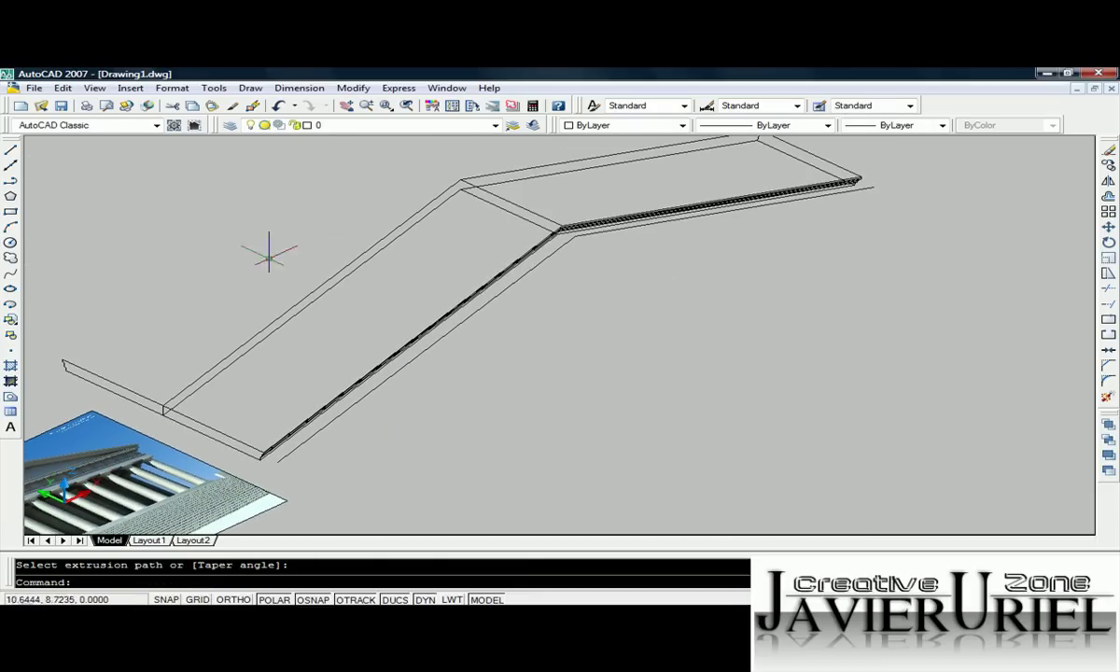
pyautogui.moveTo(329, 329); pyautogui.dragTo(365, 353, button='middle')
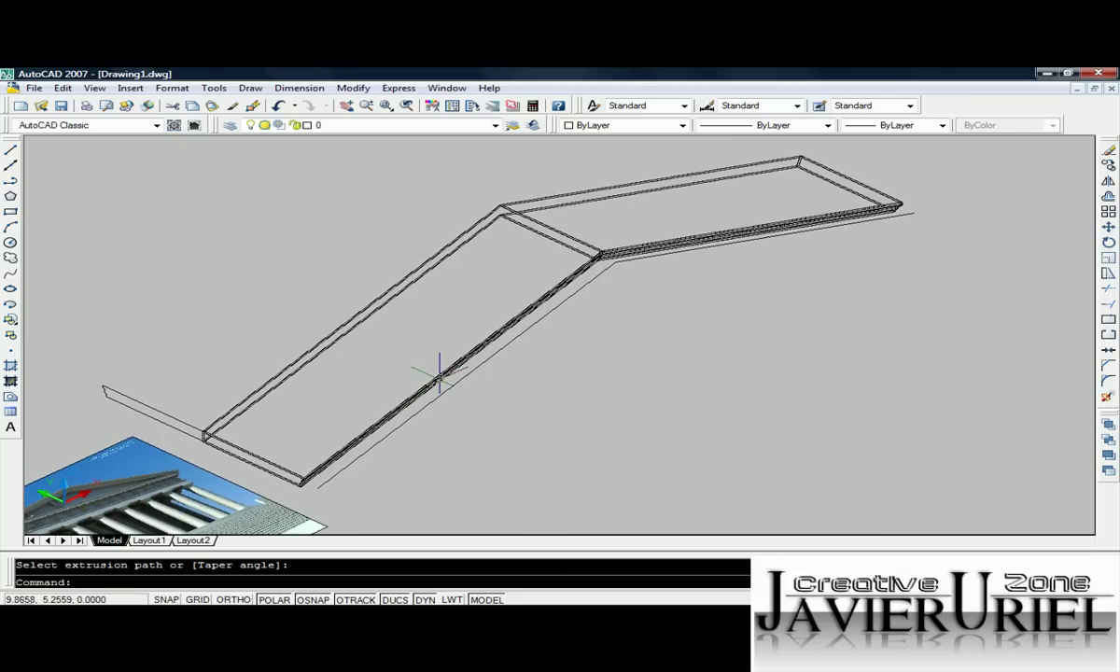
pyautogui.moveTo(445, 388); pyautogui.dragTo(471, 393, button='middle')
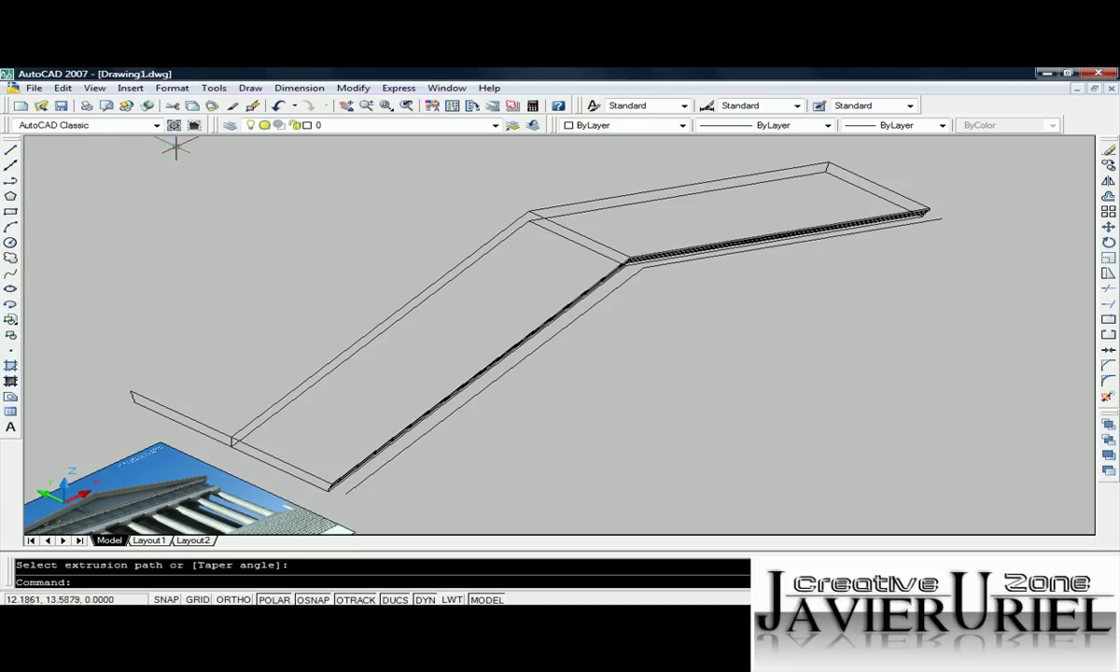
pyautogui.click(95, 88)
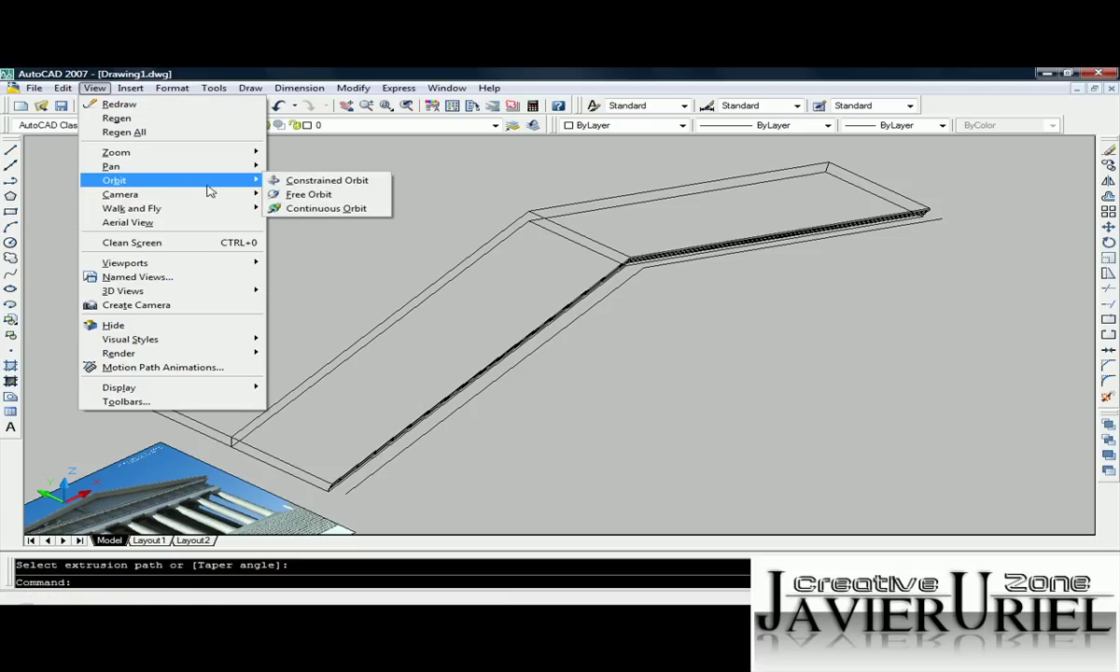
pyautogui.moveTo(115, 180)
pyautogui.click(308, 194)
pyautogui.moveTo(530, 445)
pyautogui.mouseDown()
pyautogui.moveTo(525, 405)
pyautogui.moveTo(542, 348)
pyautogui.mouseUp()
pyautogui.moveTo(625, 389); pyautogui.dragTo(623, 367)
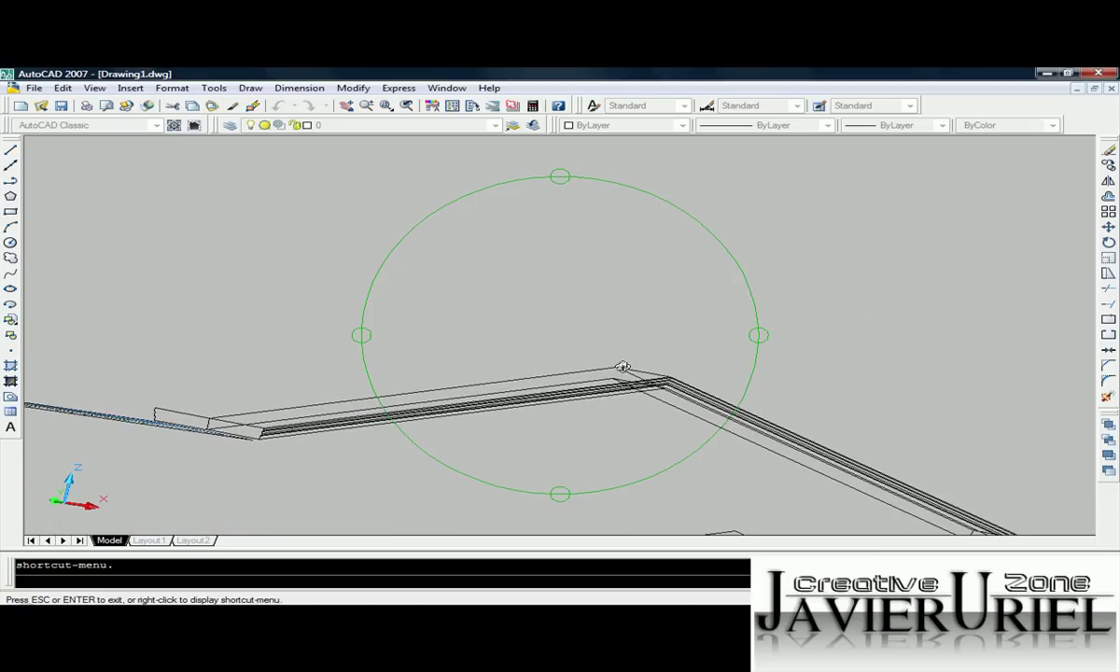
pyautogui.moveTo(345, 365); pyautogui.dragTo(458, 383)
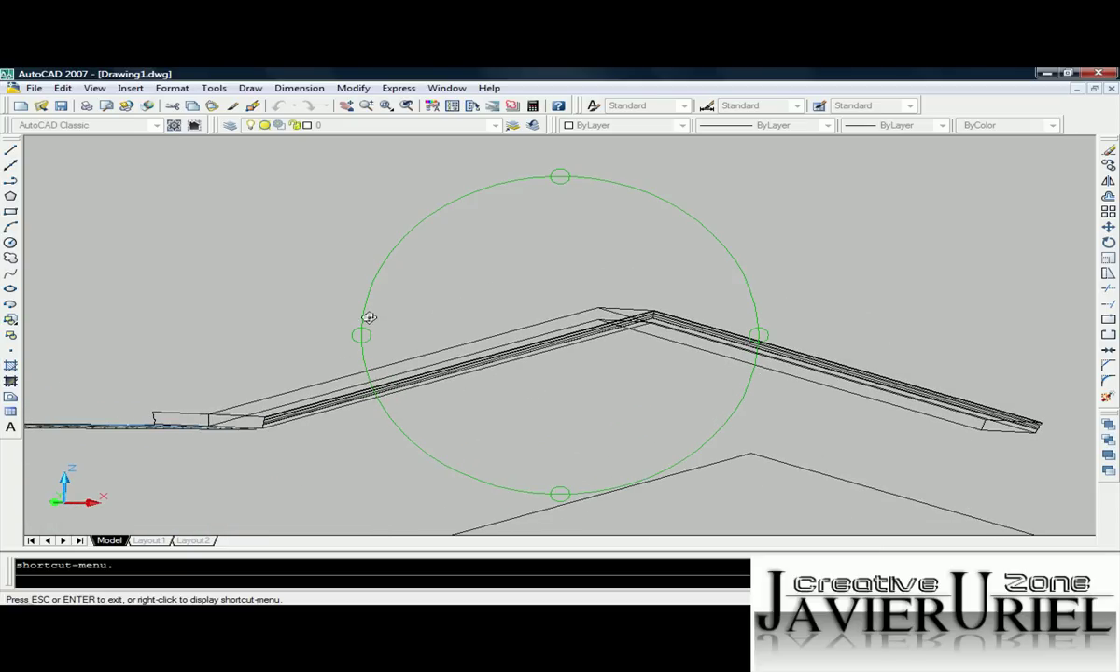
pyautogui.moveTo(536, 187); pyautogui.dragTo(553, 205)
pyautogui.moveTo(563, 350); pyautogui.dragTo(564, 313)
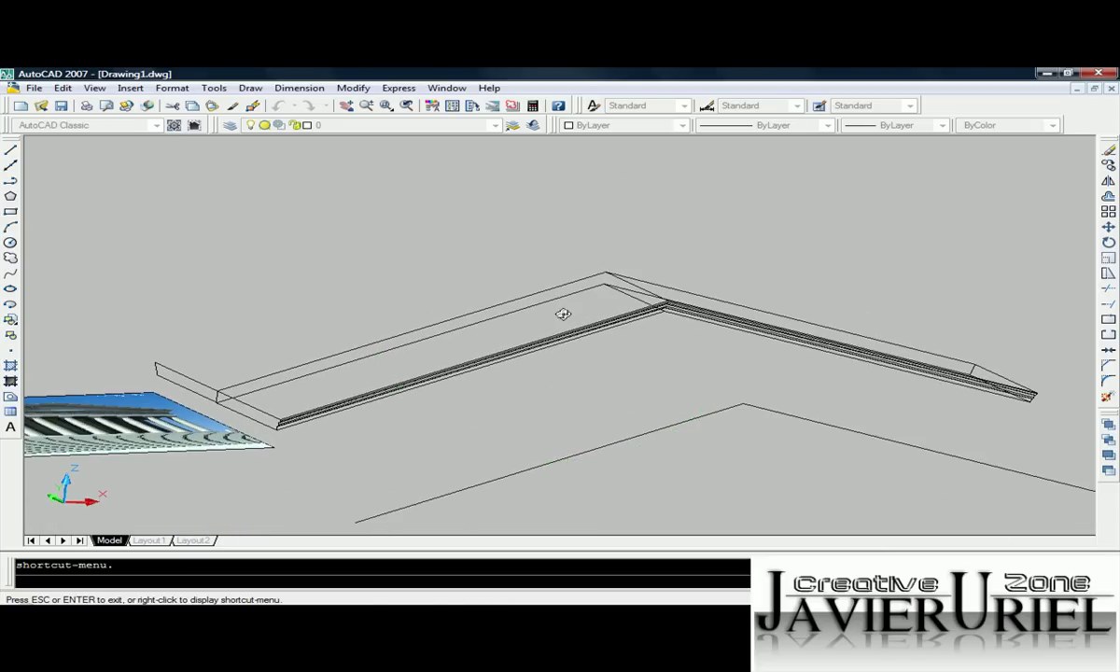
pyautogui.rightClick(554, 328)
pyautogui.press('Escape')
pyautogui.press('Escape')
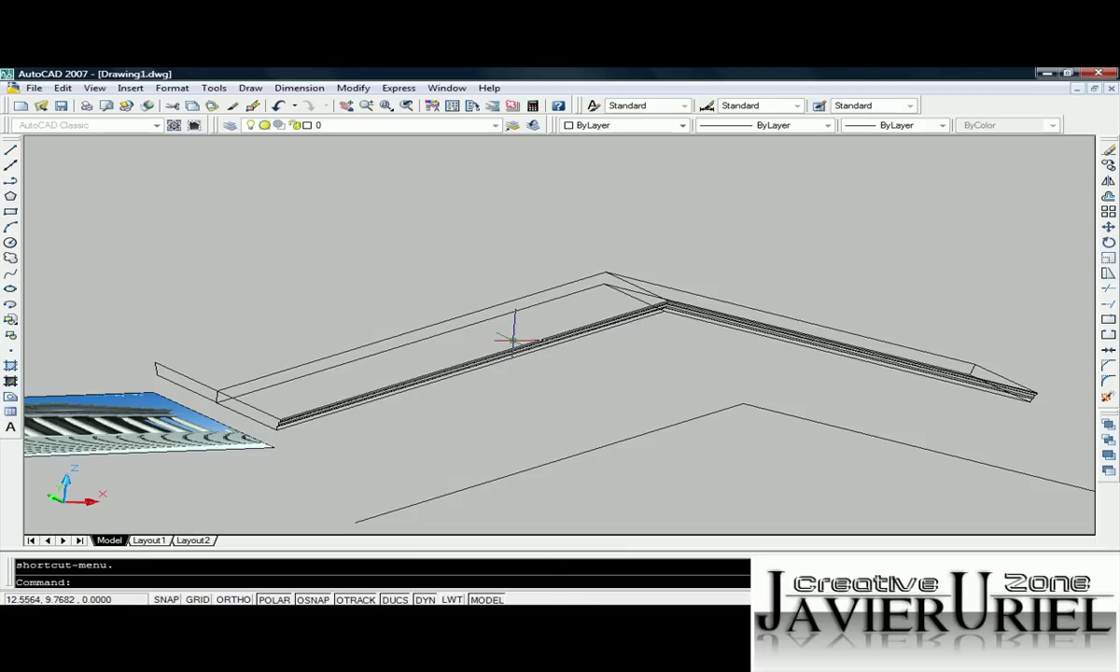
# Shade the model, select the cornice solid and choose Select Color from the colour control.
pyautogui.write('shade')
pyautogui.press('Return')
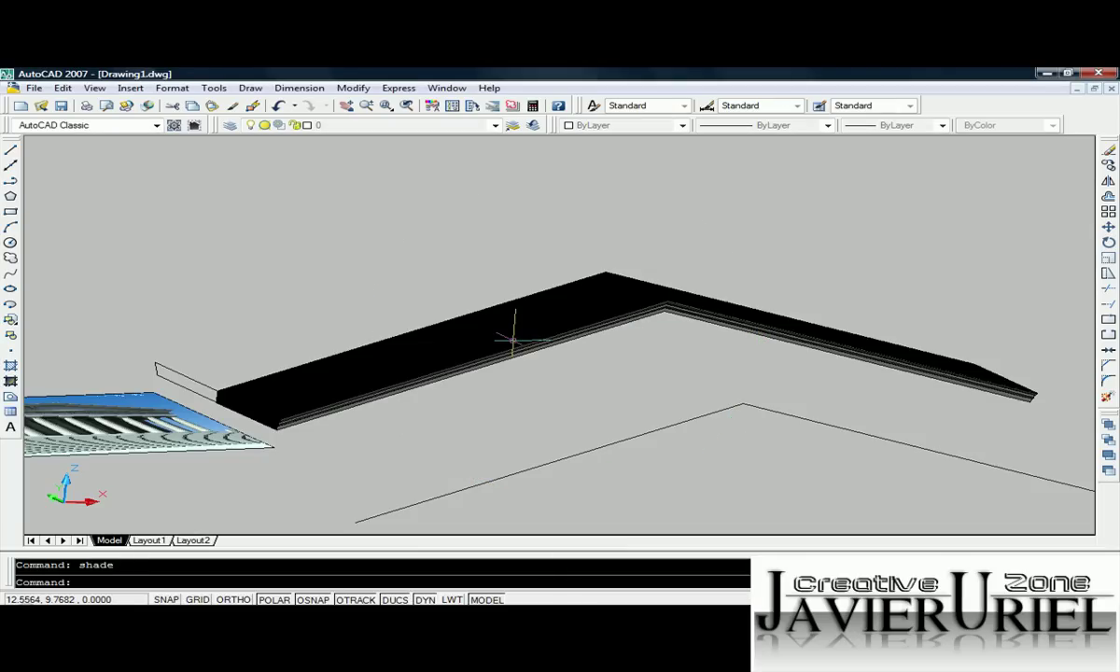
pyautogui.click(679, 326)
pyautogui.click(697, 243)
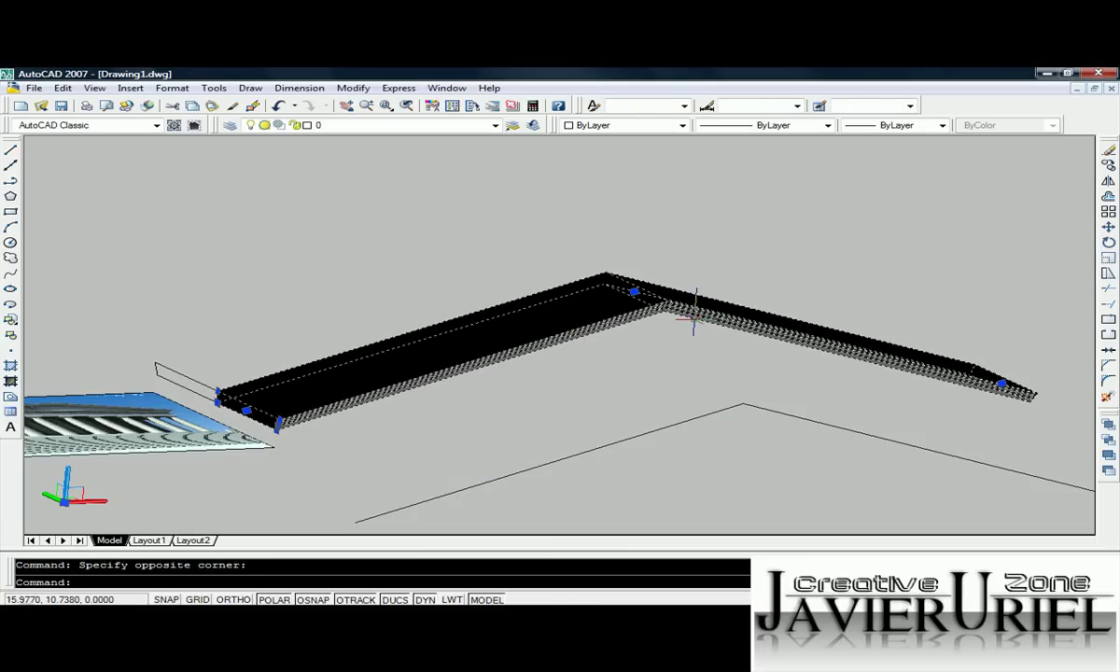
pyautogui.click(683, 126)
pyautogui.click(597, 228)
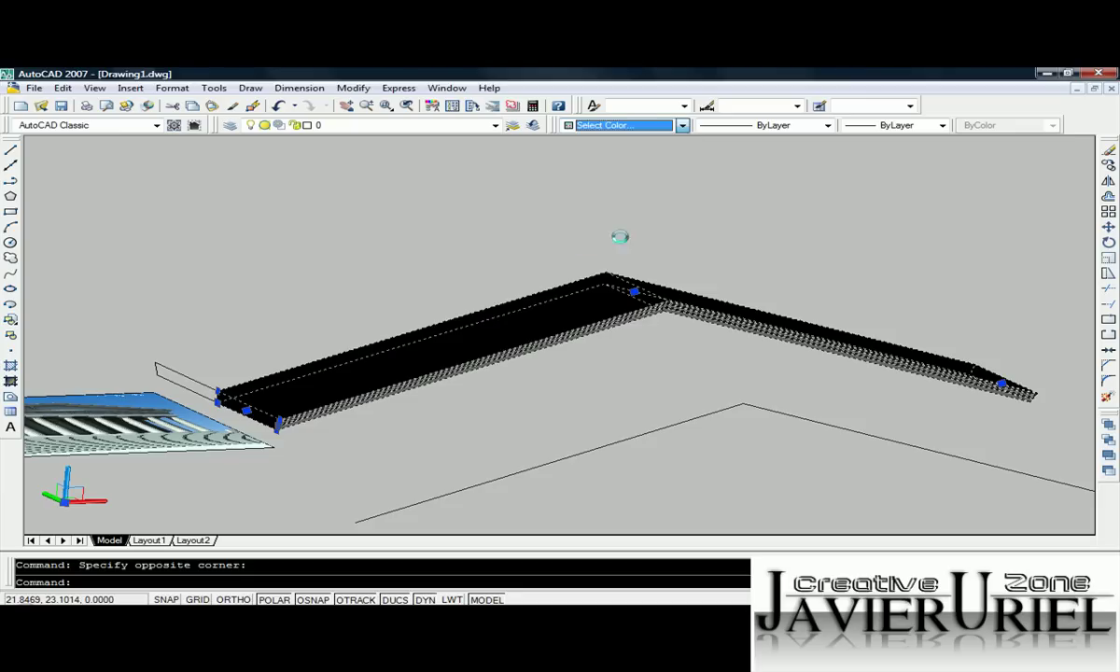
# Give the cornice solid tan ACI colour 33 and zoom in on its apex.
pyautogui.click(443, 317)
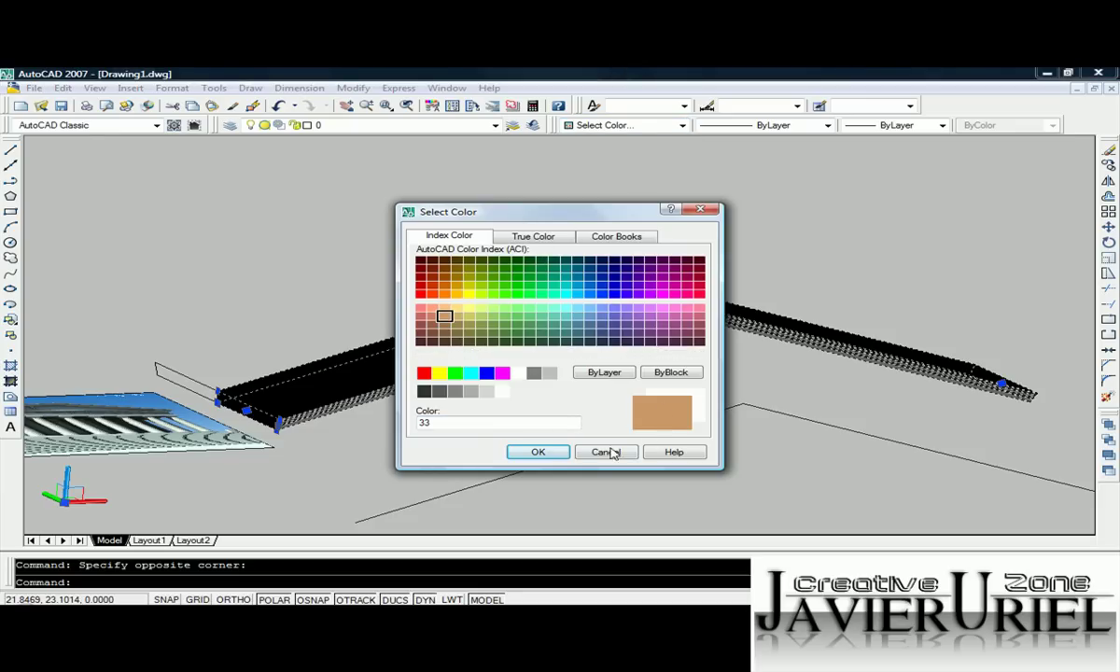
pyautogui.click(537, 452)
pyautogui.scroll(2, 642, 353)
pyautogui.scroll(1, 650, 300)
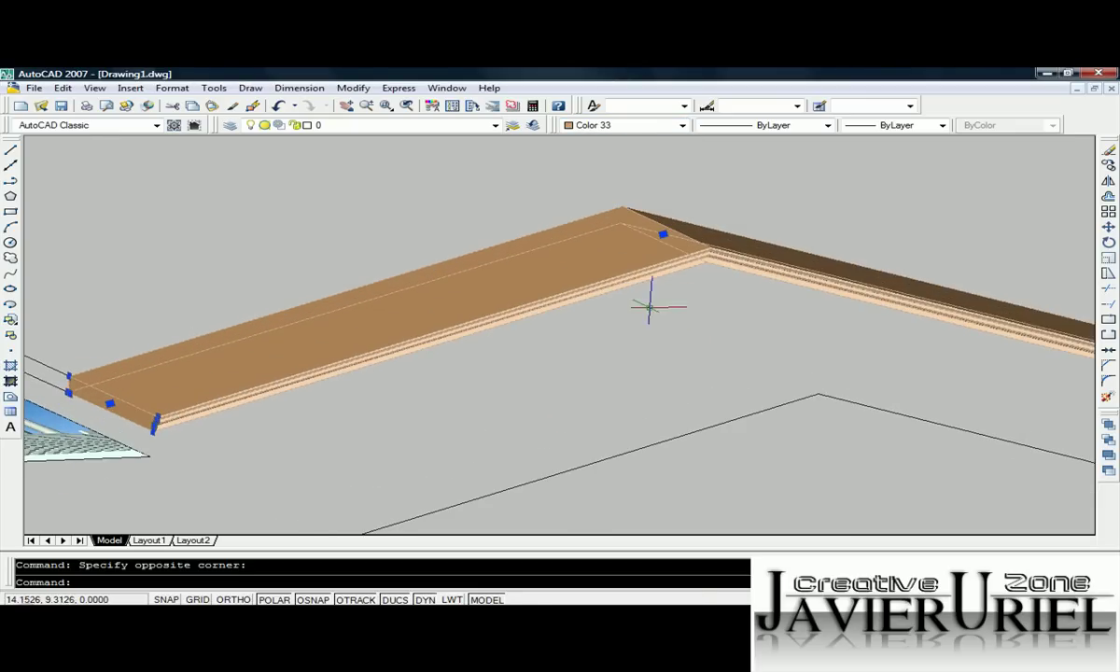
pyautogui.scroll(1, 634, 303)
pyautogui.click(93, 88)
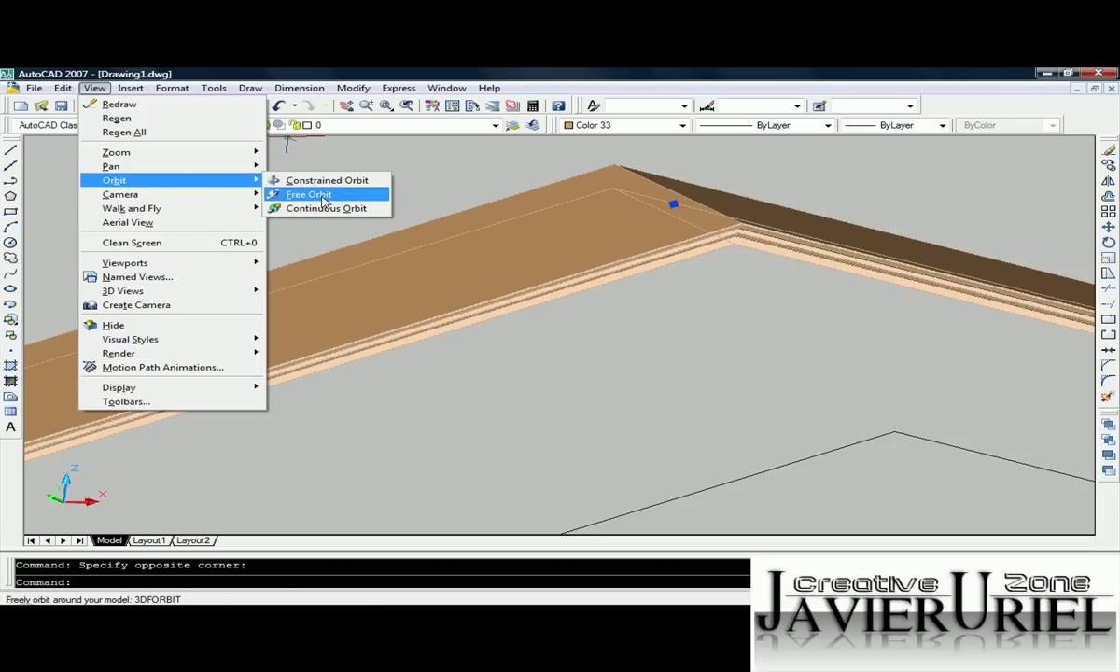
# Start Free Orbit and switch the view to perspective projection.
pyautogui.click(308, 194)
pyautogui.moveTo(475, 329); pyautogui.dragTo(530, 321)
pyautogui.rightClick(529, 321)
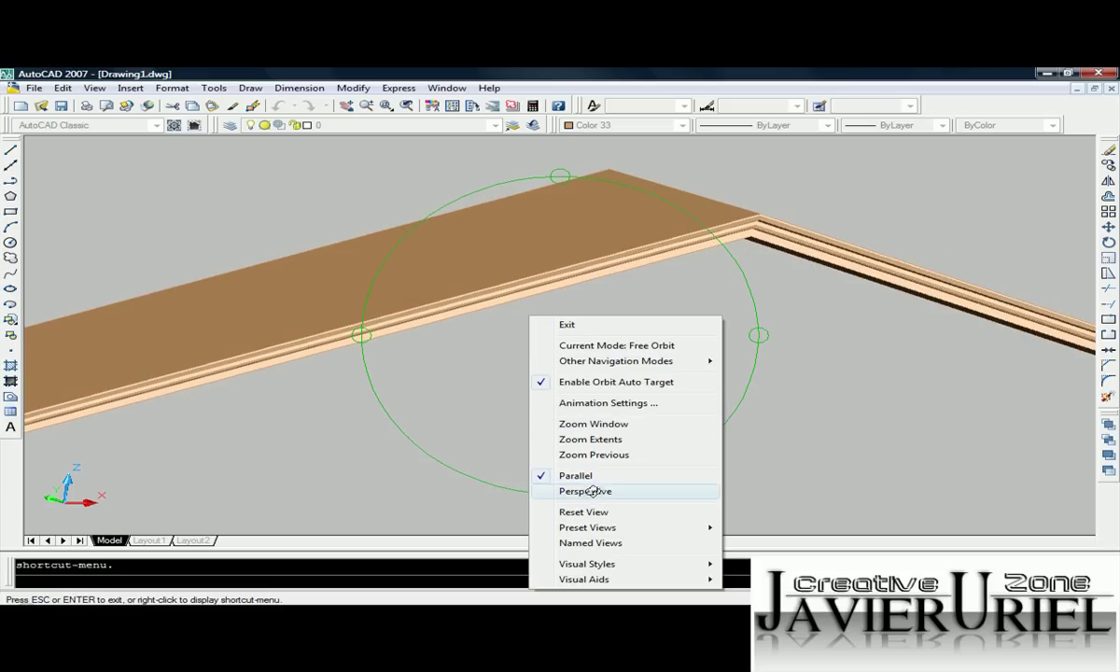
pyautogui.click(551, 491)
# Orbit the tan cornice to inspect its apex, upper face and dark underside.
pyautogui.moveTo(560, 458)
pyautogui.mouseDown()
pyautogui.moveTo(575, 440)
pyautogui.moveTo(520, 402)
pyautogui.moveTo(512, 325)
pyautogui.moveTo(556, 313)
pyautogui.moveTo(471, 290)
pyautogui.moveTo(672, 286)
pyautogui.moveTo(587, 310)
pyautogui.moveTo(662, 345)
pyautogui.moveTo(733, 287)
pyautogui.moveTo(643, 369)
pyautogui.moveTo(655, 387)
pyautogui.moveTo(579, 428)
pyautogui.mouseUp()
pyautogui.moveTo(519, 239); pyautogui.dragTo(532, 244)
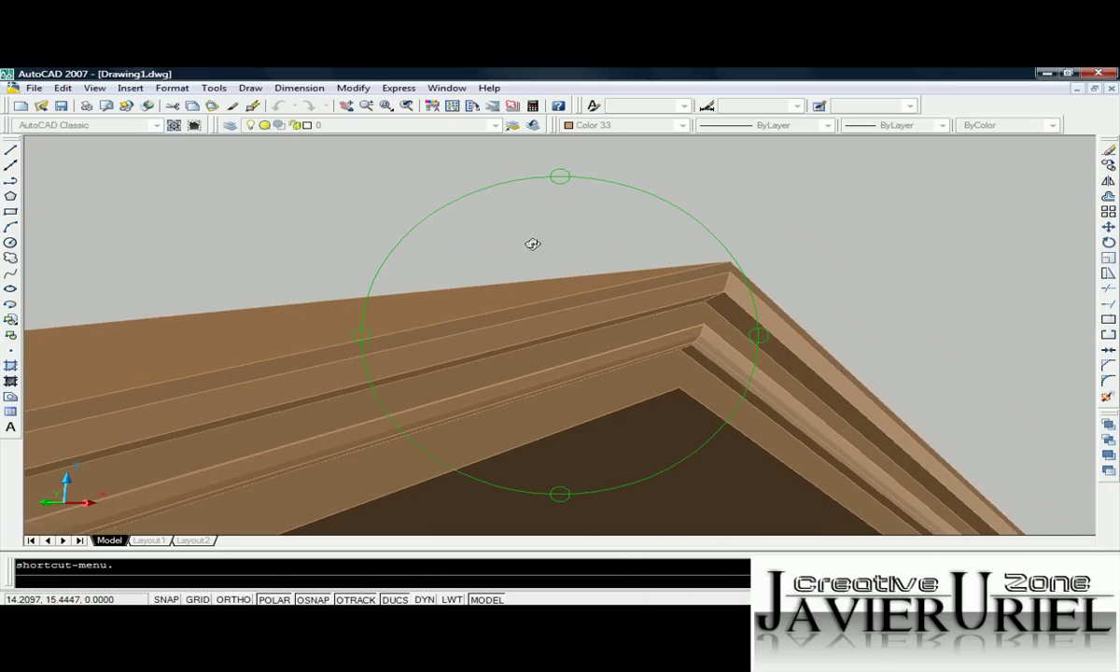
pyautogui.moveTo(382, 348)
pyautogui.mouseDown()
pyautogui.moveTo(683, 358)
pyautogui.moveTo(718, 327)
pyautogui.moveTo(670, 342)
pyautogui.moveTo(543, 335)
pyautogui.moveTo(783, 338)
pyautogui.moveTo(688, 335)
pyautogui.moveTo(513, 367)
pyautogui.moveTo(511, 338)
pyautogui.mouseUp()
pyautogui.moveTo(722, 290)
pyautogui.mouseDown()
pyautogui.moveTo(683, 277)
pyautogui.moveTo(482, 343)
pyautogui.moveTo(483, 366)
pyautogui.moveTo(412, 350)
pyautogui.moveTo(534, 370)
pyautogui.moveTo(494, 362)
pyautogui.mouseUp()
pyautogui.moveTo(358, 368)
pyautogui.mouseDown()
pyautogui.moveTo(395, 346)
pyautogui.moveTo(455, 428)
pyautogui.moveTo(518, 417)
pyautogui.moveTo(504, 414)
pyautogui.mouseUp()
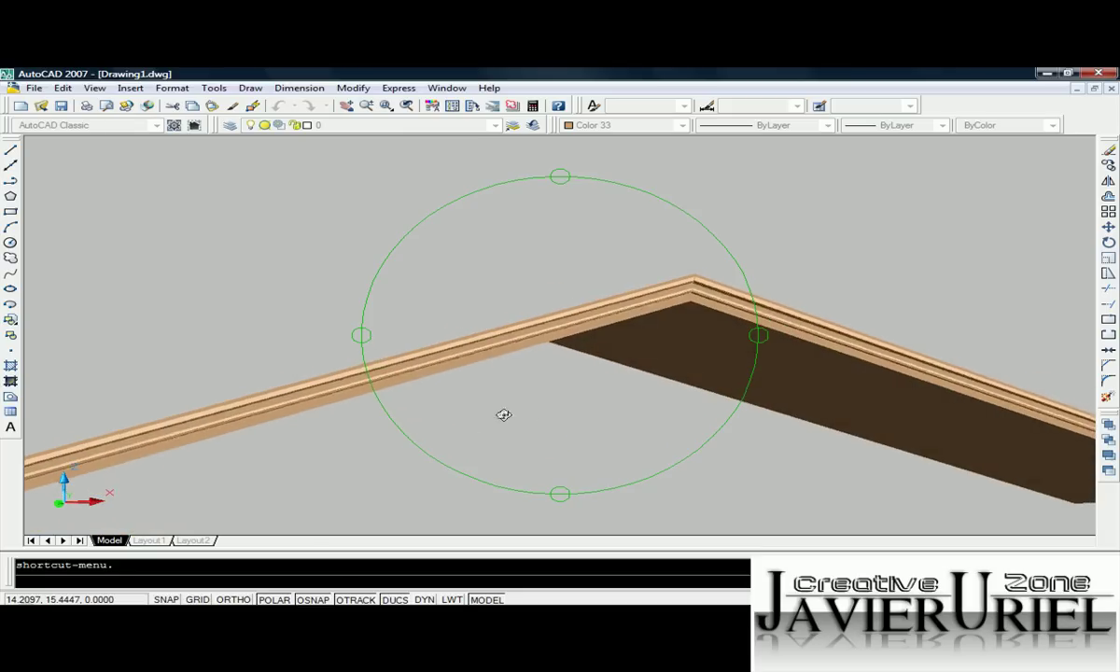
pyautogui.moveTo(515, 458); pyautogui.dragTo(565, 467)
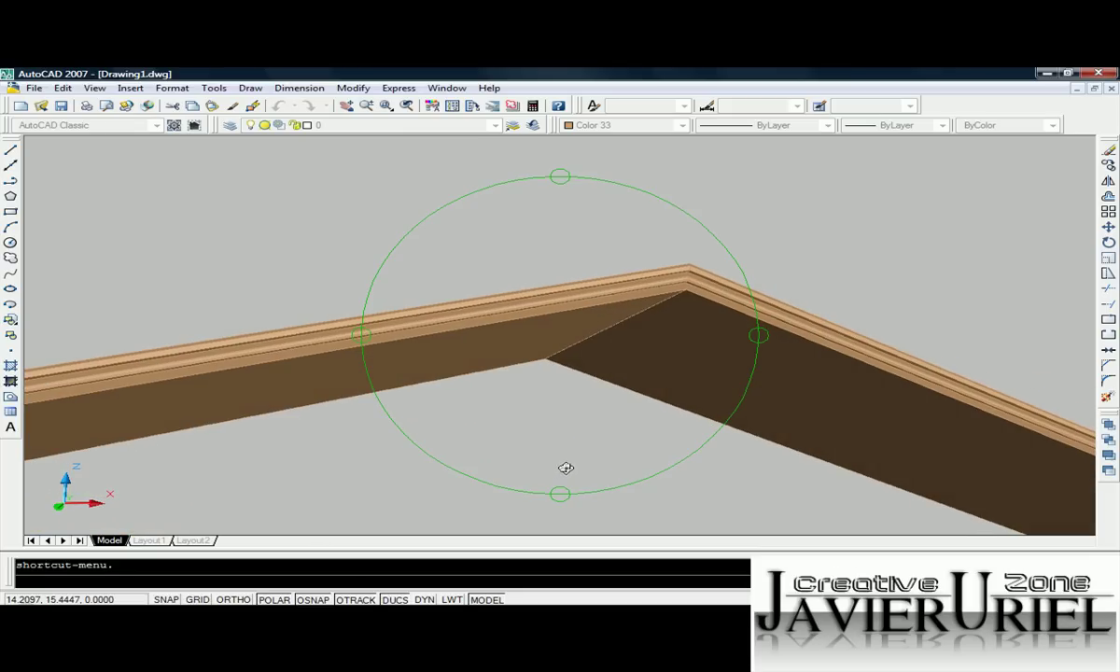
pyautogui.moveTo(406, 345); pyautogui.dragTo(392, 335)
pyautogui.moveTo(438, 345)
pyautogui.mouseDown()
pyautogui.moveTo(460, 350)
pyautogui.moveTo(437, 307)
pyautogui.mouseUp()
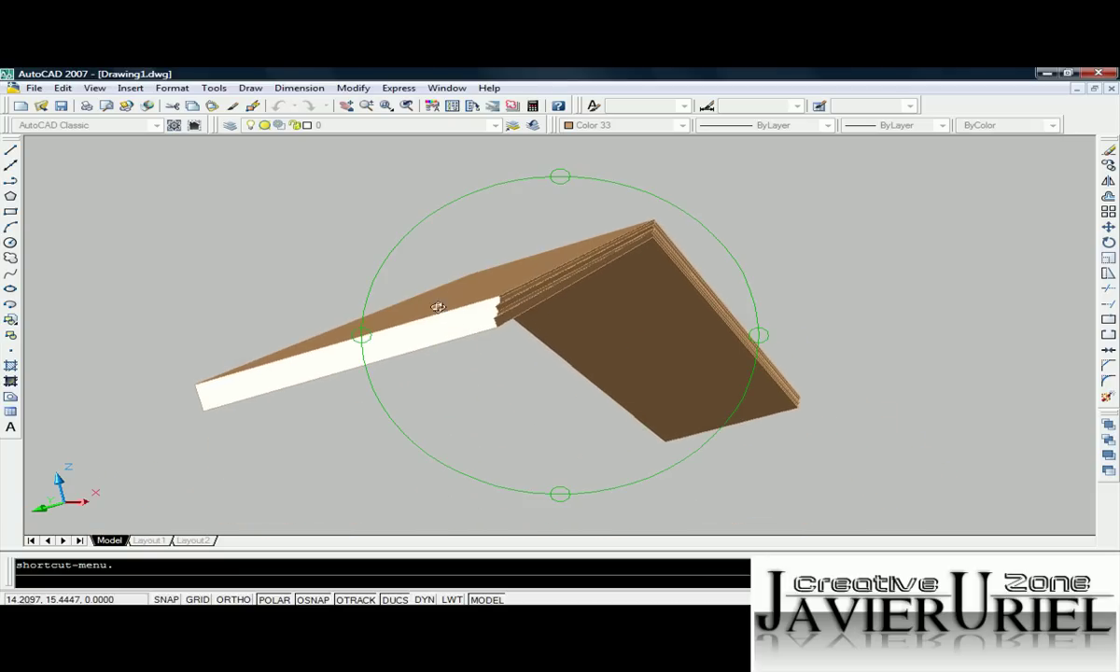
pyautogui.moveTo(752, 337)
pyautogui.mouseDown()
pyautogui.moveTo(717, 342)
pyautogui.moveTo(560, 181)
pyautogui.moveTo(521, 310)
pyautogui.moveTo(513, 305)
pyautogui.moveTo(539, 320)
pyautogui.mouseUp()
# Exit and restart the orbit, swinging the roof model to a new view.
pyautogui.rightClick(540, 320)
pyautogui.click(585, 332)
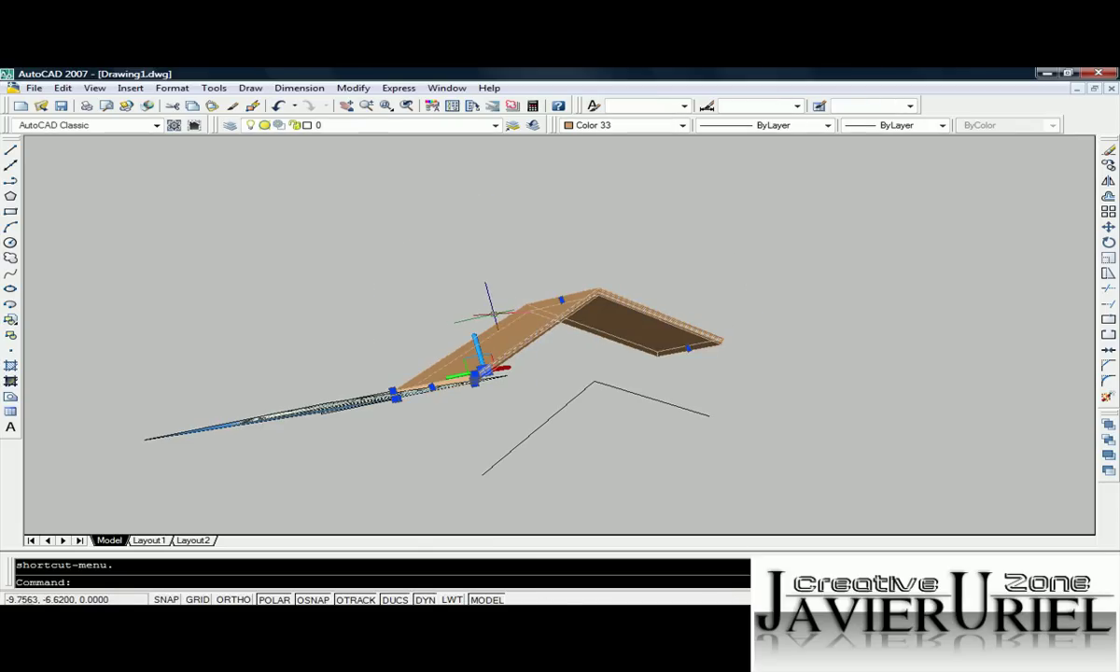
pyautogui.press('Return')
pyautogui.moveTo(542, 222)
pyautogui.mouseDown()
pyautogui.moveTo(575, 222)
pyautogui.moveTo(554, 218)
pyautogui.moveTo(573, 183)
pyautogui.moveTo(393, 325)
pyautogui.moveTo(400, 306)
pyautogui.moveTo(369, 282)
pyautogui.moveTo(395, 332)
pyautogui.moveTo(342, 349)
pyautogui.moveTo(387, 335)
pyautogui.moveTo(221, 342)
pyautogui.moveTo(368, 324)
pyautogui.moveTo(340, 362)
pyautogui.moveTo(324, 336)
pyautogui.moveTo(567, 342)
pyautogui.moveTo(313, 299)
pyautogui.moveTo(430, 285)
pyautogui.mouseUp()
pyautogui.rightClick(448, 280)
pyautogui.click(486, 289)
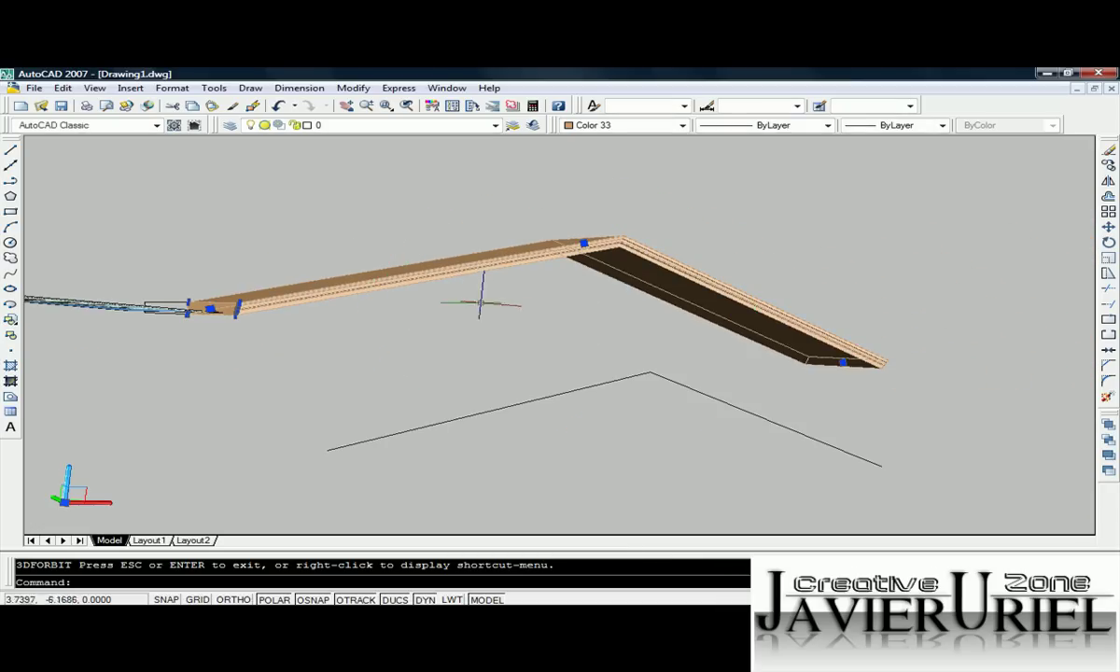
pyautogui.press('Return')
pyautogui.rightClick(541, 323)
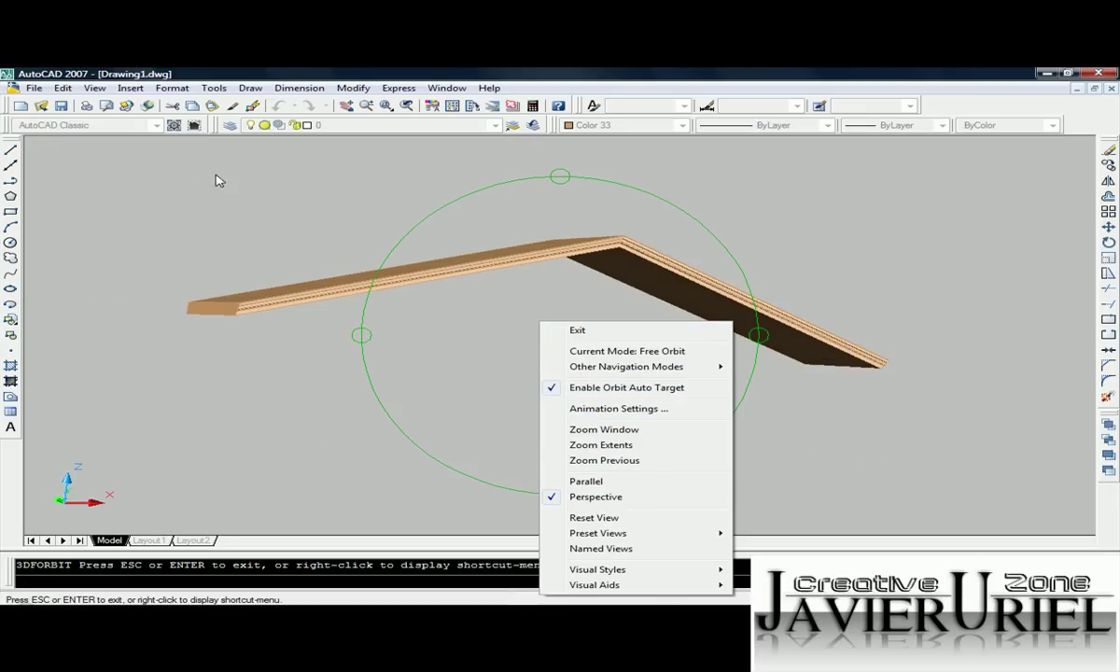
# Switch Free Orbit to parallel projection, tilt to show the top face, and exit orbit.
pyautogui.click(97, 88)
pyautogui.moveTo(115, 180)
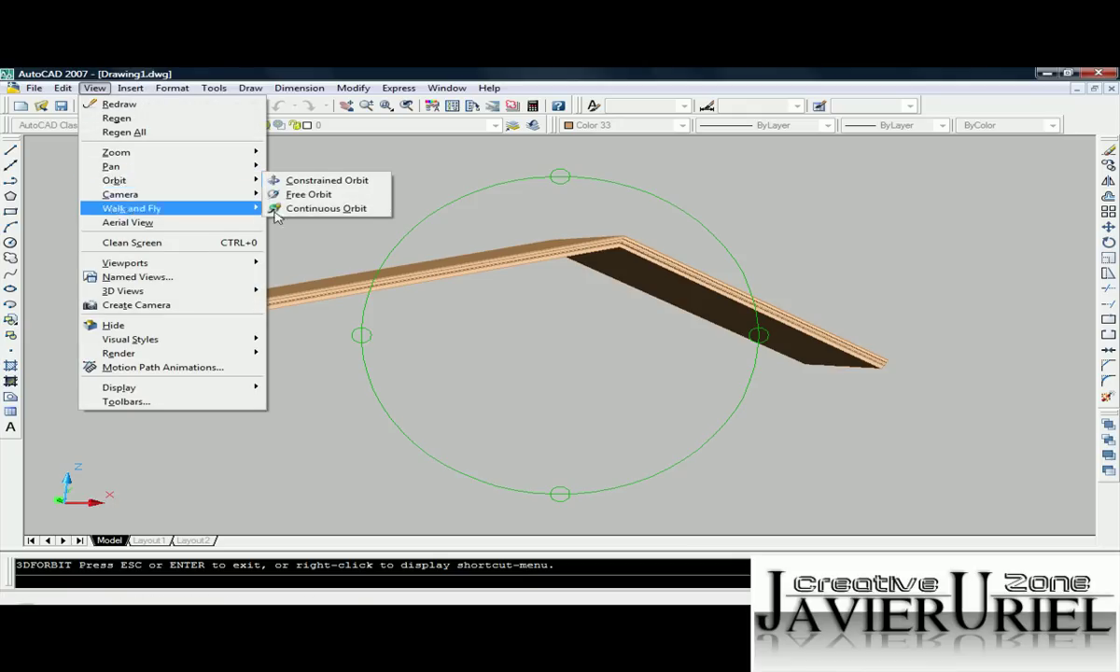
pyautogui.click(303, 196)
pyautogui.rightClick(508, 297)
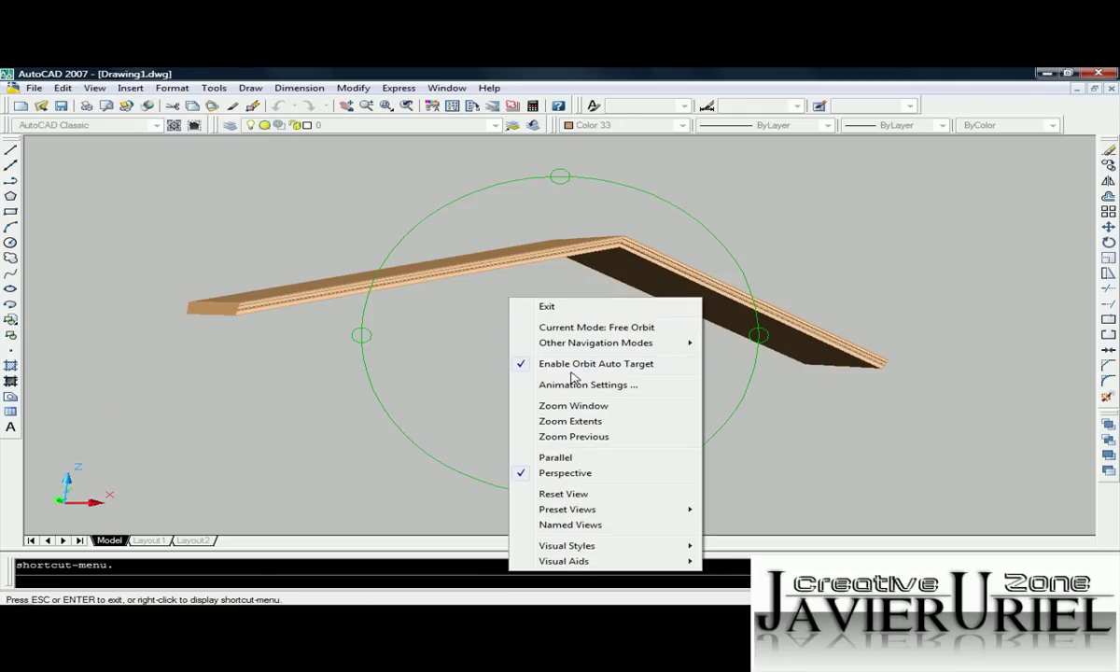
pyautogui.click(558, 458)
pyautogui.moveTo(495, 318); pyautogui.dragTo(498, 284)
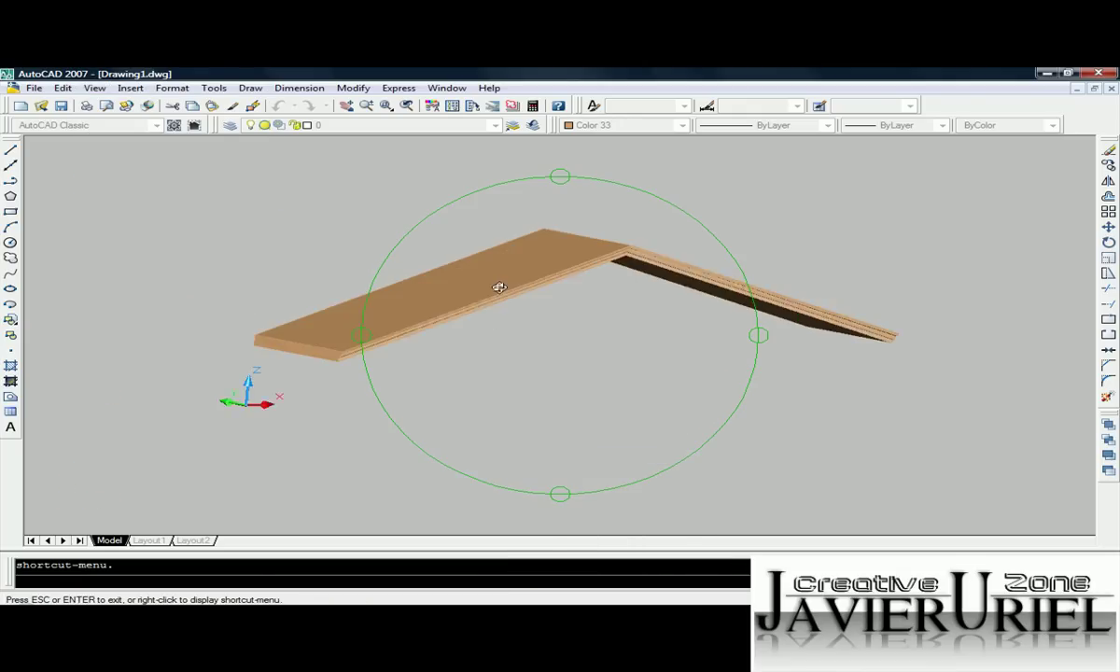
pyautogui.rightClick(527, 320)
pyautogui.click(573, 330)
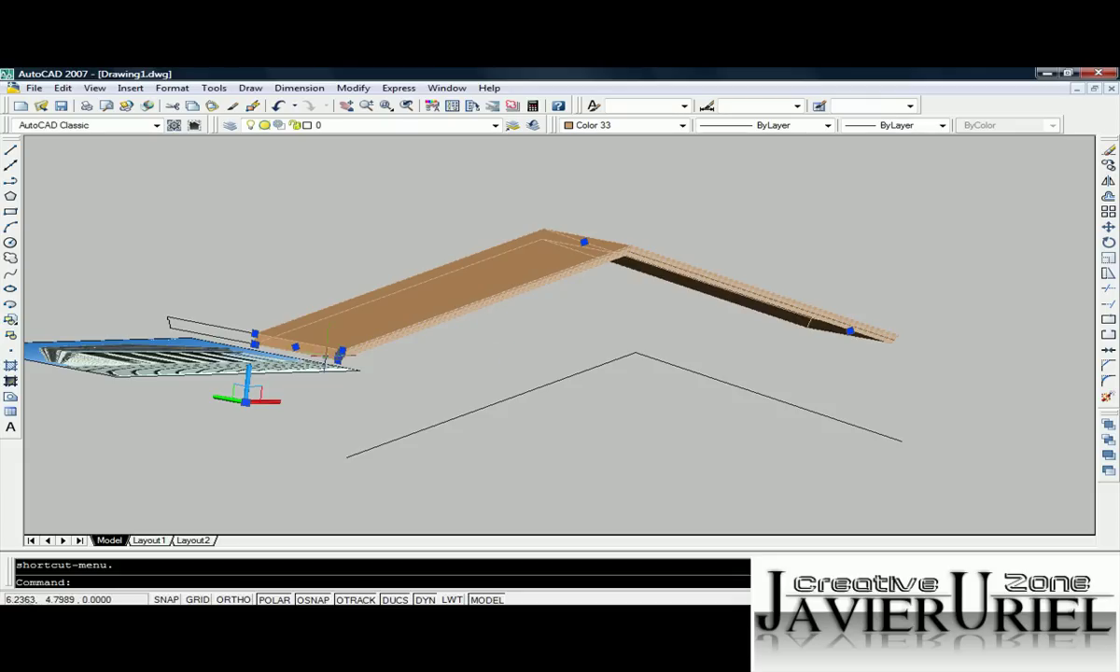
pyautogui.click(94, 88)
pyautogui.moveTo(124, 290)
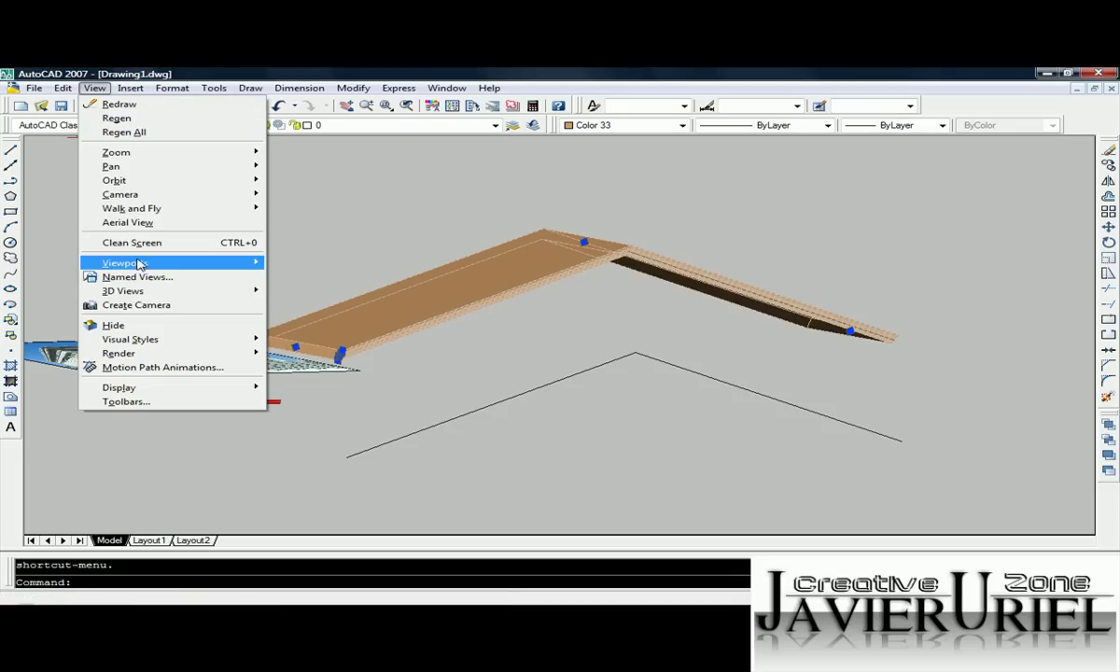
# Set the Top view and zoom in on the Parthenon reference image.
pyautogui.click(295, 339)
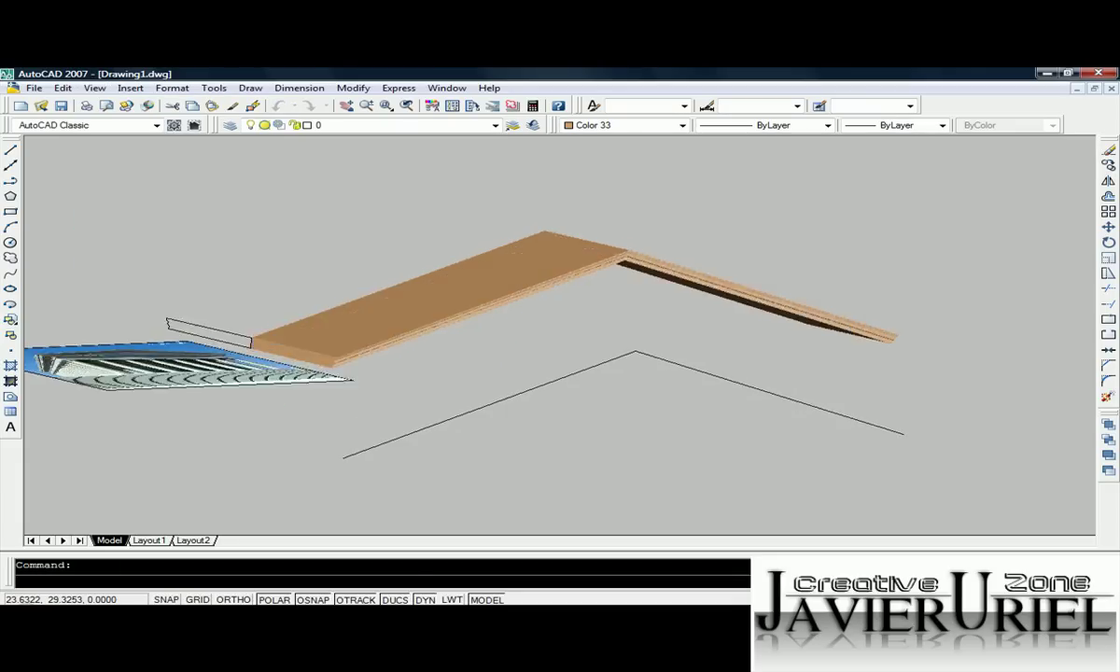
pyautogui.moveTo(415, 382); pyautogui.dragTo(503, 338, button='middle')
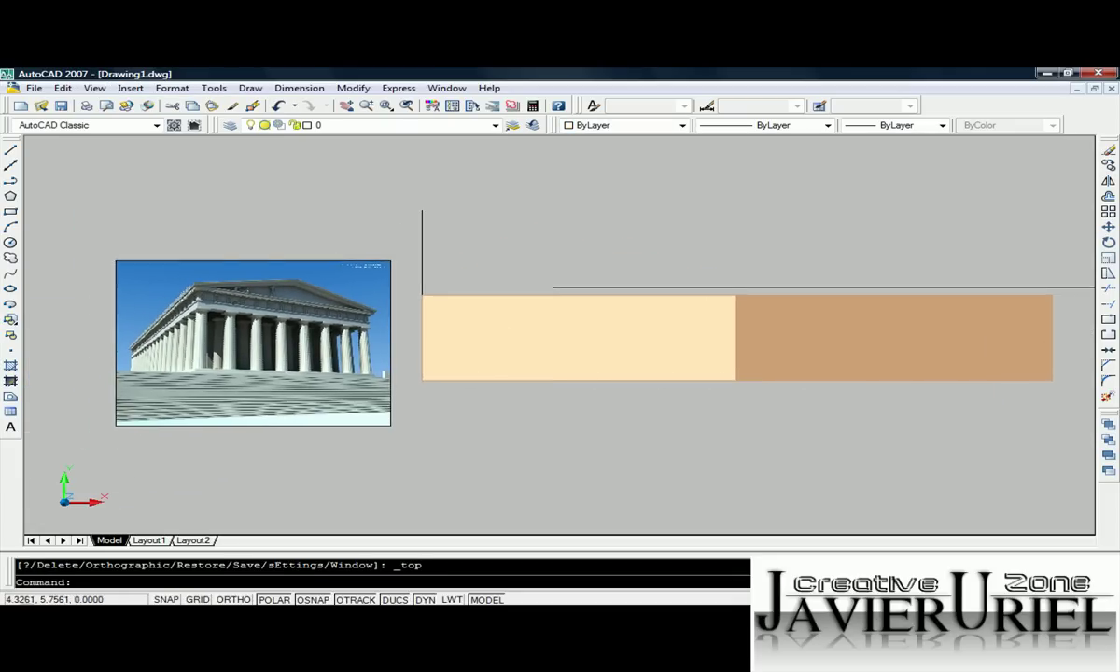
pyautogui.scroll(5, 312, 313)
pyautogui.moveTo(350, 313); pyautogui.dragTo(548, 337, button='middle')
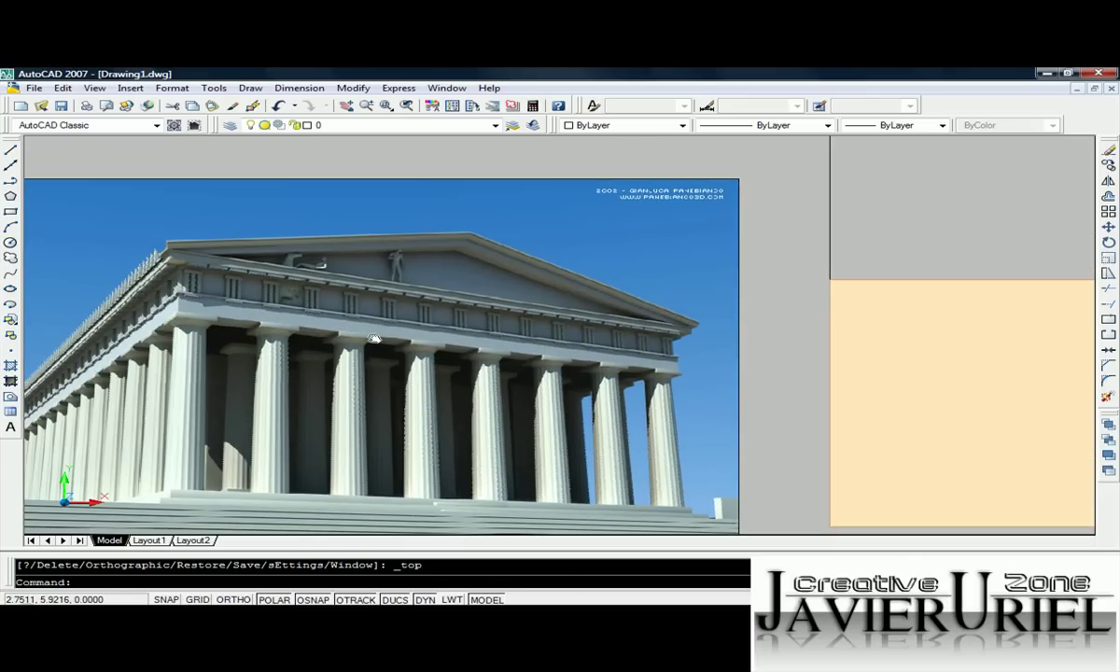
pyautogui.scroll(1, 61, 243)
pyautogui.scroll(1, 62, 243)
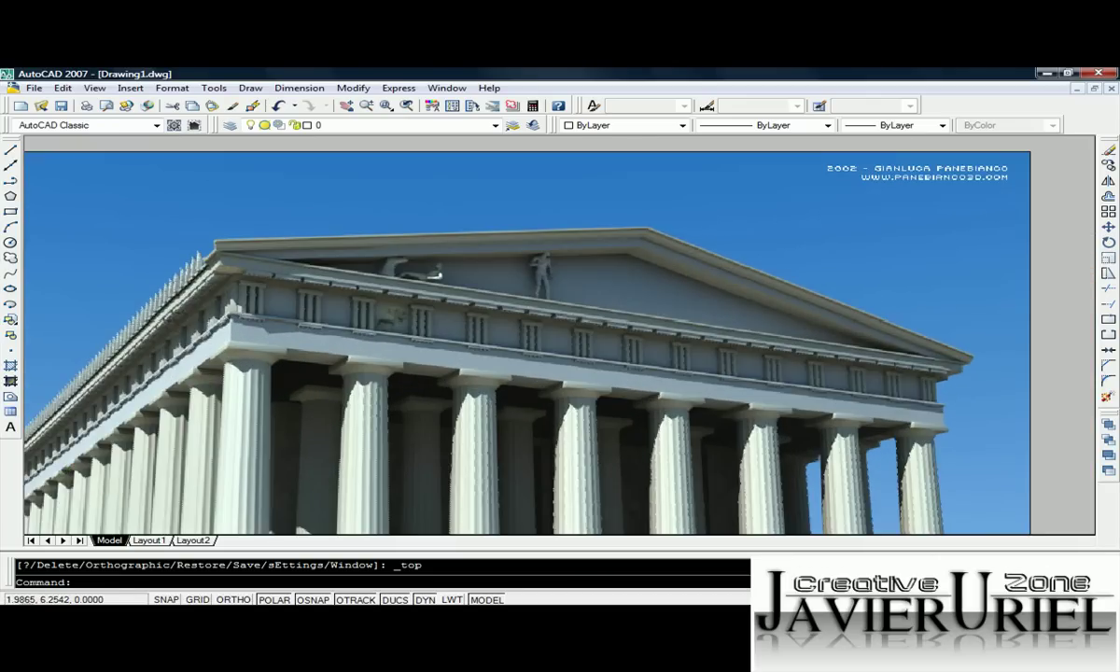
pyautogui.scroll(2, 299, 301)
pyautogui.scroll(1, 280, 254)
pyautogui.scroll(-2, 278, 248)
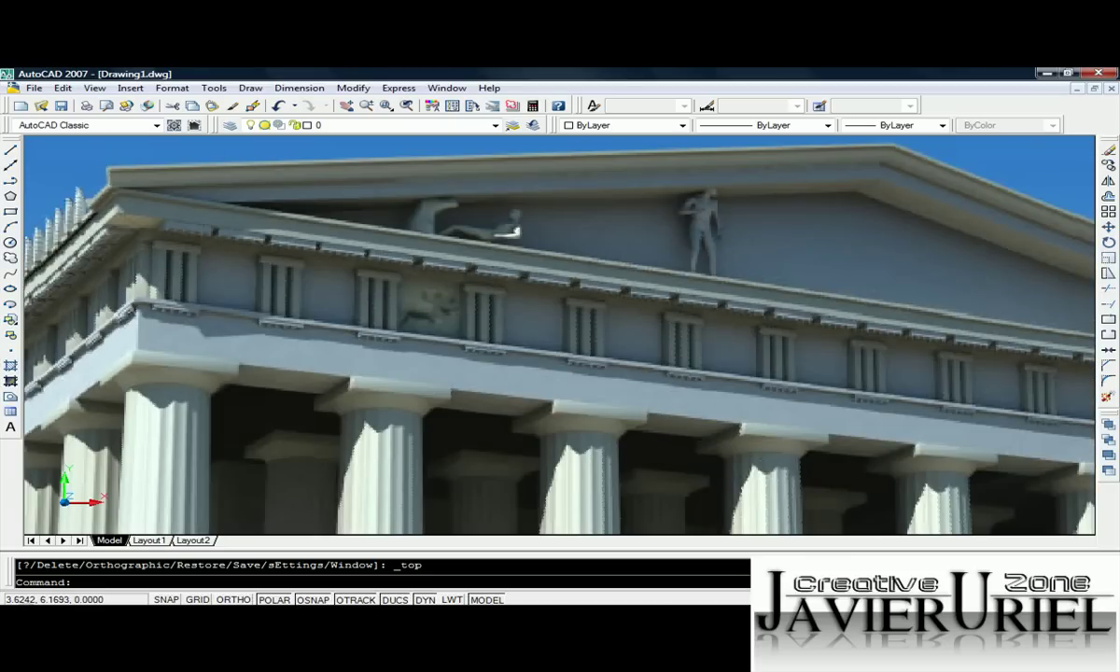
pyautogui.scroll(-2, 403, 234)
pyautogui.scroll(1, 403, 233)
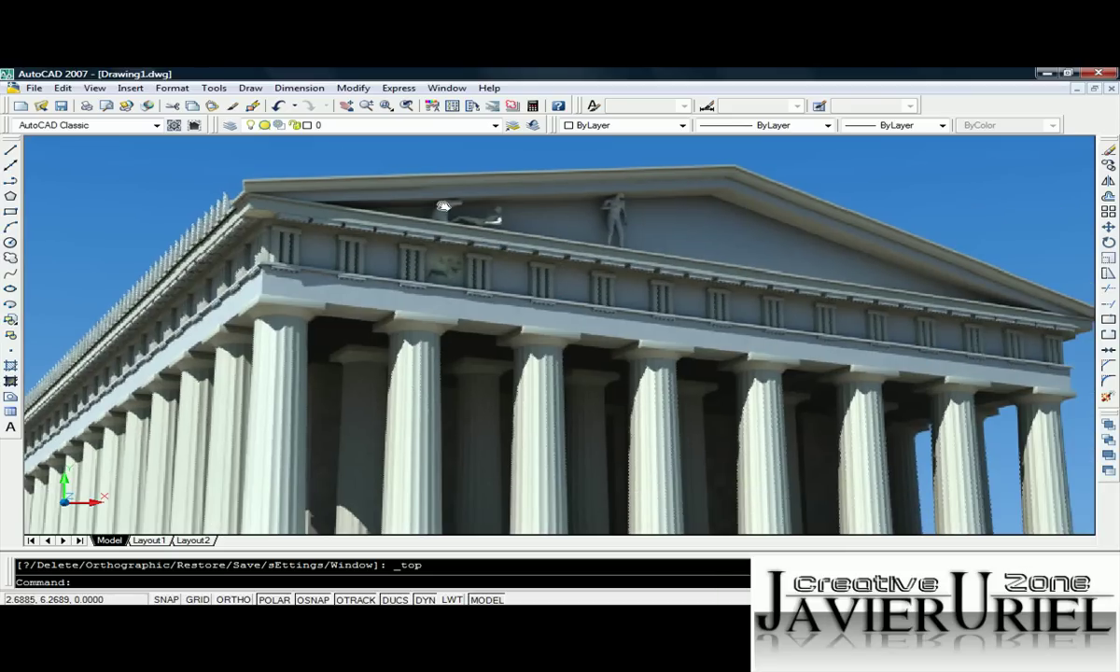
# Pan across the temple's pediment, then zoom out to show the image beside the tan slab.
pyautogui.moveTo(403, 233); pyautogui.dragTo(339, 182, button='middle')
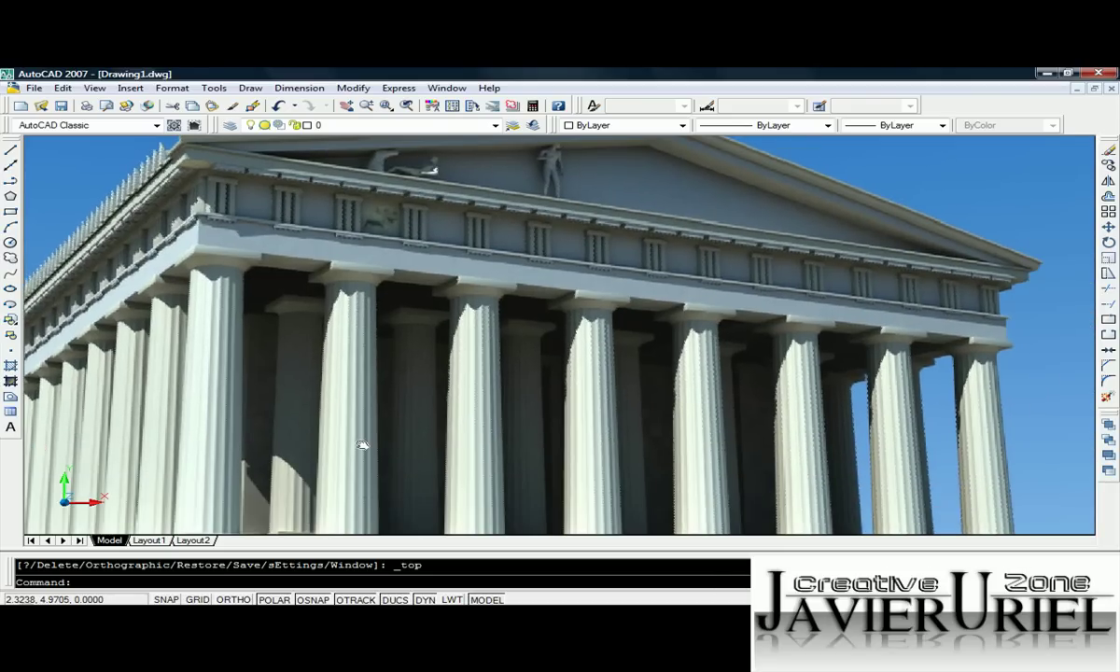
pyautogui.moveTo(348, 326)
pyautogui.mouseDown(button='middle')
pyautogui.moveTo(348, 311)
pyautogui.moveTo(369, 345)
pyautogui.mouseUp(button='middle')
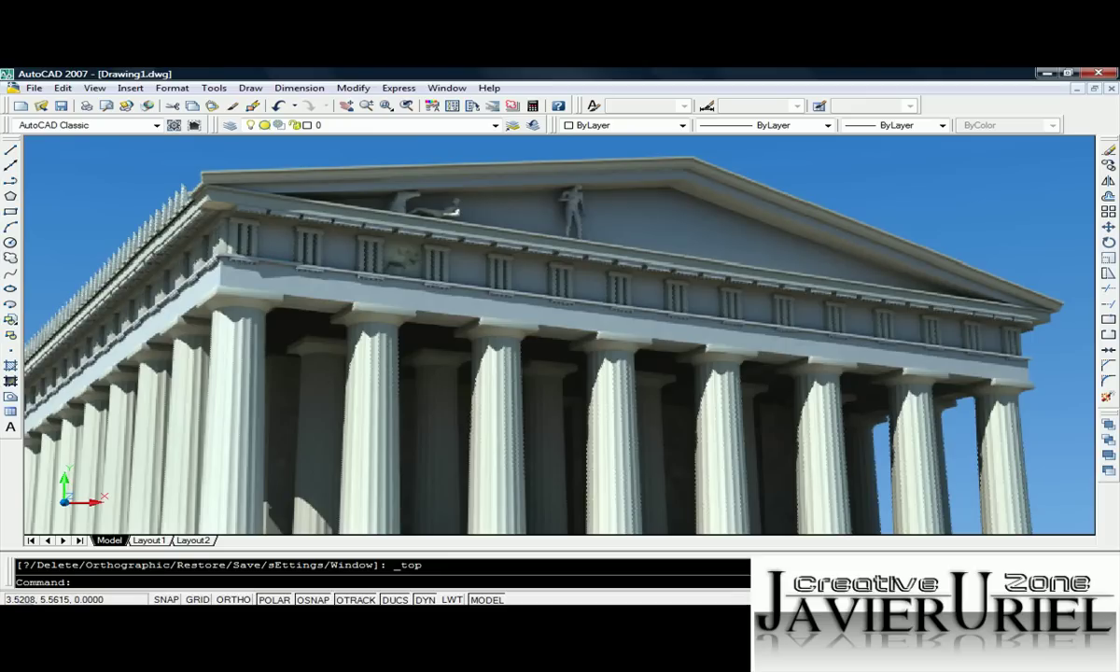
pyautogui.scroll(-3, 560, 336)
pyautogui.moveTo(560, 336); pyautogui.dragTo(489, 288, button='middle')
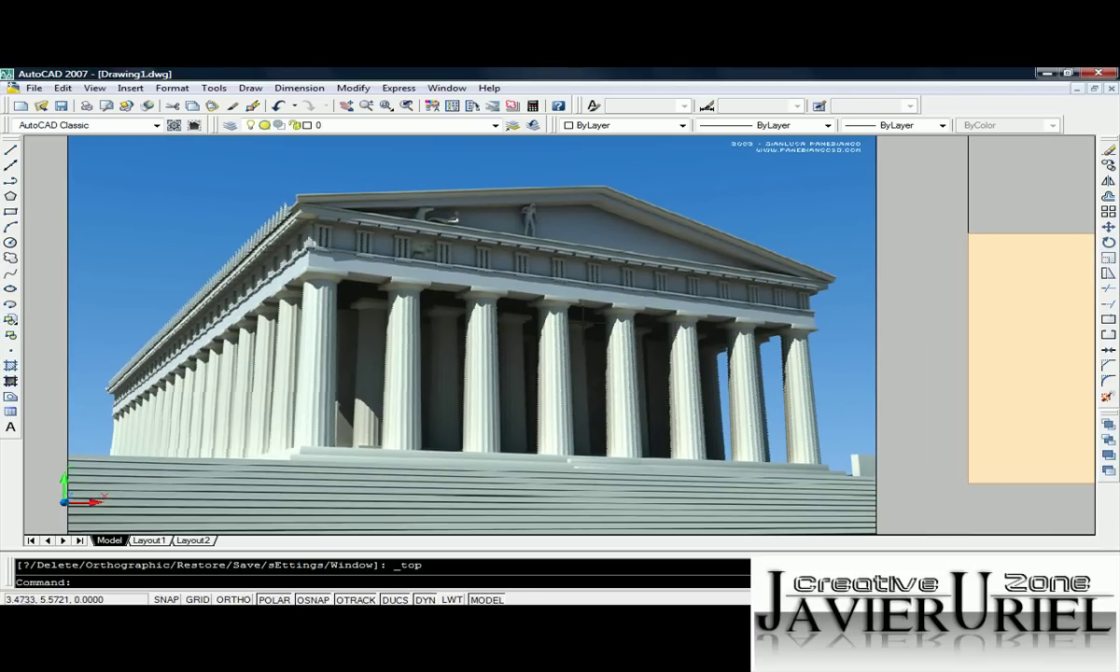
pyautogui.moveTo(538, 318); pyautogui.dragTo(493, 309, button='middle')
pyautogui.moveTo(595, 324); pyautogui.dragTo(547, 296, button='middle')
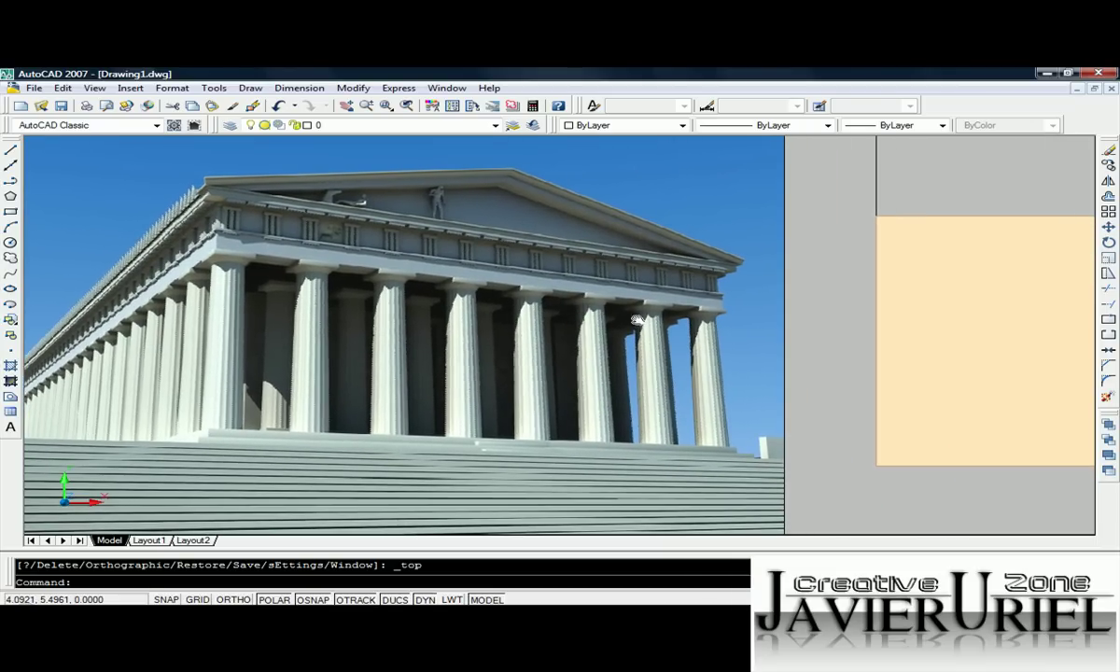
pyautogui.moveTo(636, 320); pyautogui.dragTo(485, 318, button='middle')
pyautogui.scroll(-2, 625, 332)
pyautogui.moveTo(566, 278); pyautogui.dragTo(444, 321, button='middle')
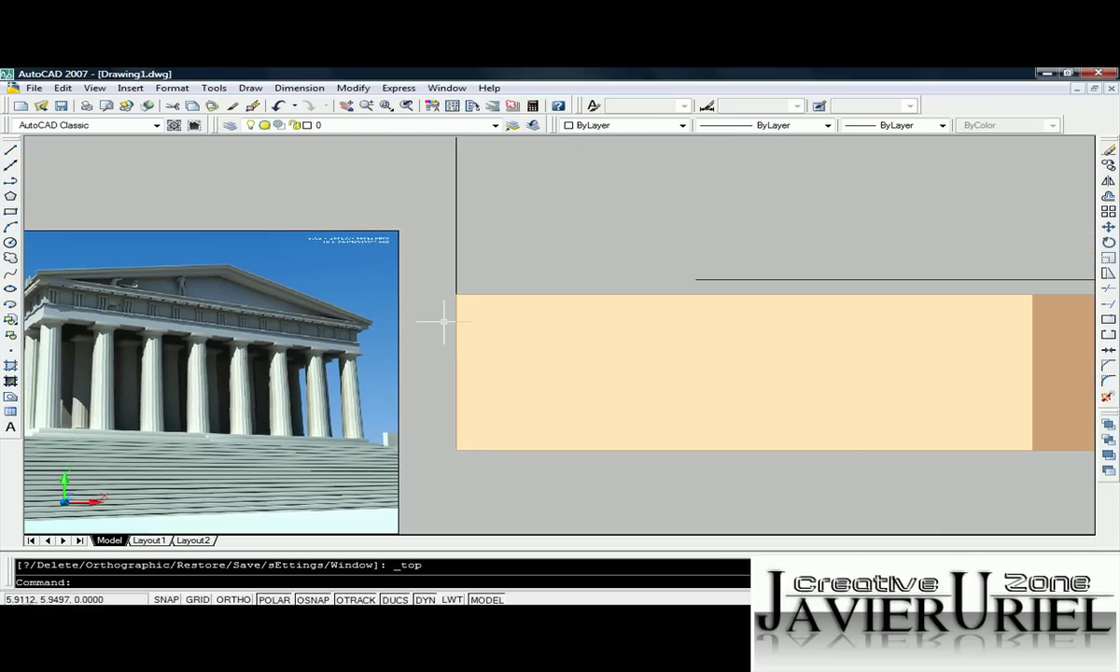
pyautogui.click(88, 89)
pyautogui.moveTo(115, 180)
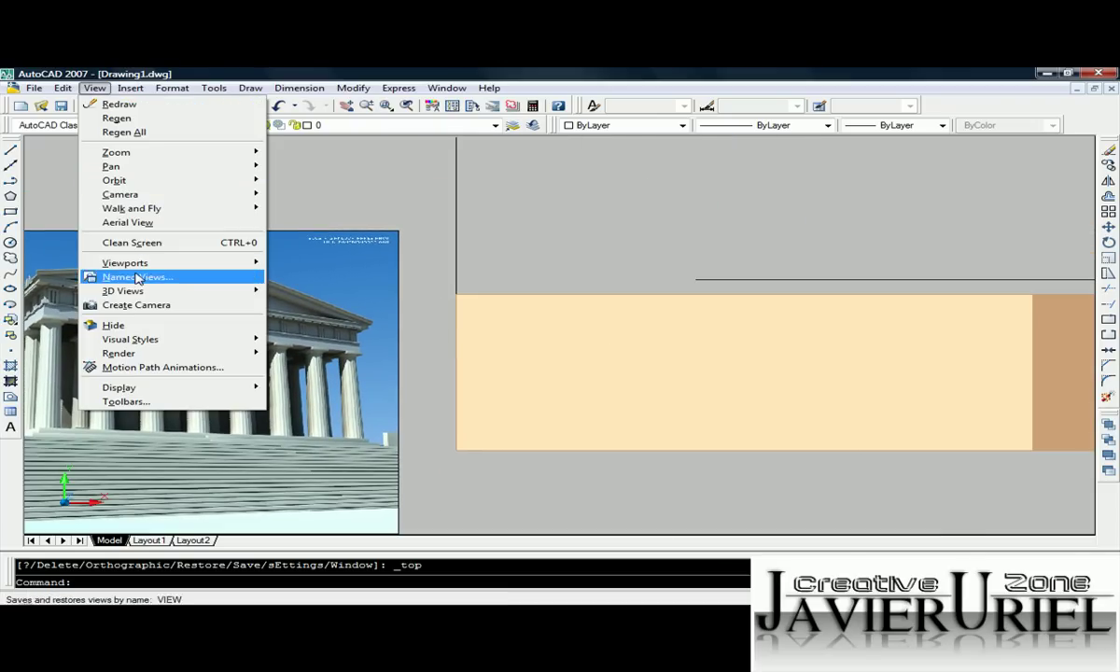
# Free-orbit the tan cornice solid and reference image into a tilted view showing the cornice's peak.
pyautogui.click(308, 194)
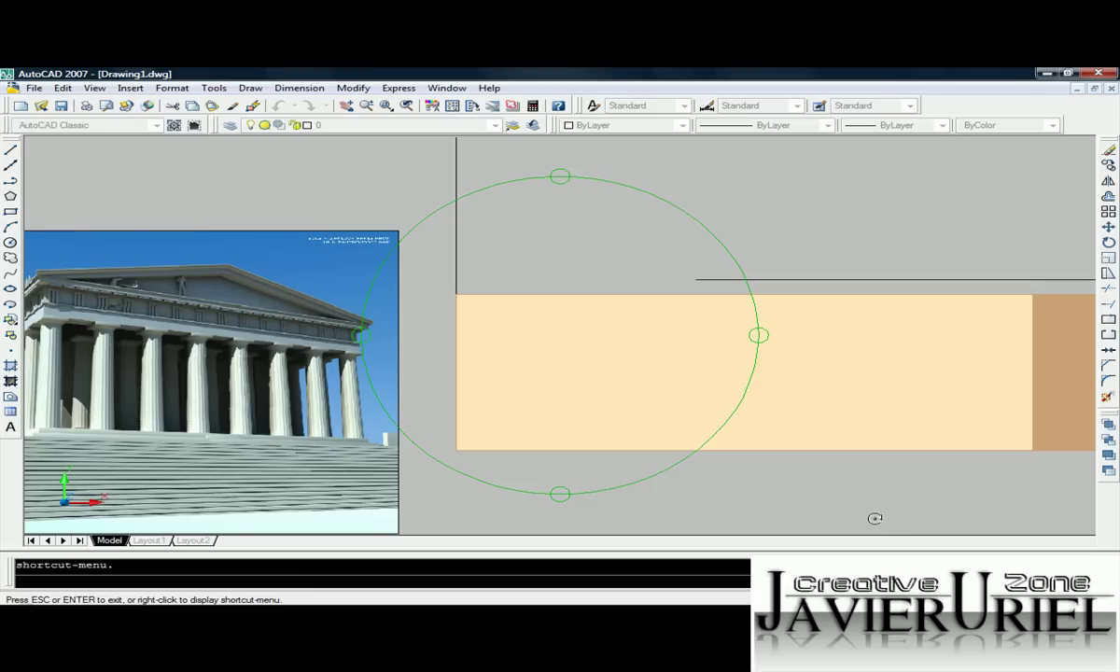
pyautogui.moveTo(566, 470)
pyautogui.mouseDown()
pyautogui.moveTo(598, 381)
pyautogui.moveTo(445, 380)
pyautogui.moveTo(457, 358)
pyautogui.moveTo(600, 320)
pyautogui.moveTo(453, 343)
pyautogui.moveTo(470, 365)
pyautogui.moveTo(480, 450)
pyautogui.mouseUp()
pyautogui.moveTo(568, 467)
pyautogui.mouseDown()
pyautogui.moveTo(555, 465)
pyautogui.moveTo(707, 317)
pyautogui.moveTo(611, 333)
pyautogui.moveTo(533, 328)
pyautogui.moveTo(690, 404)
pyautogui.moveTo(651, 430)
pyautogui.moveTo(728, 405)
pyautogui.moveTo(782, 370)
pyautogui.moveTo(777, 352)
pyautogui.moveTo(620, 479)
pyautogui.moveTo(560, 453)
pyautogui.moveTo(567, 414)
pyautogui.mouseUp()
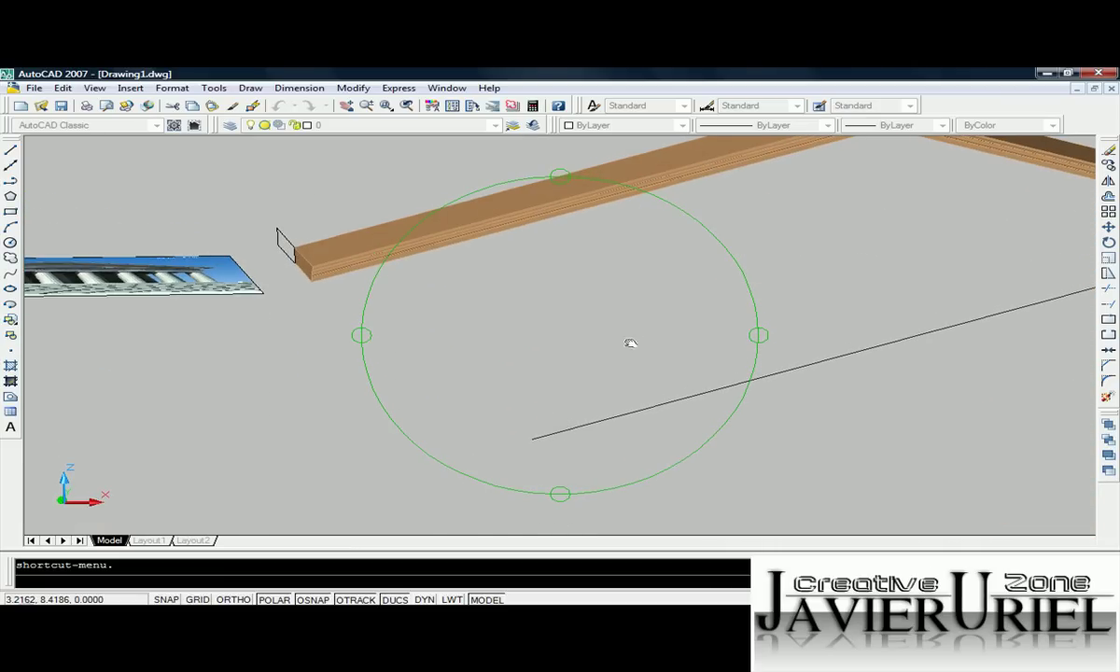
pyautogui.moveTo(632, 339); pyautogui.dragTo(484, 462)
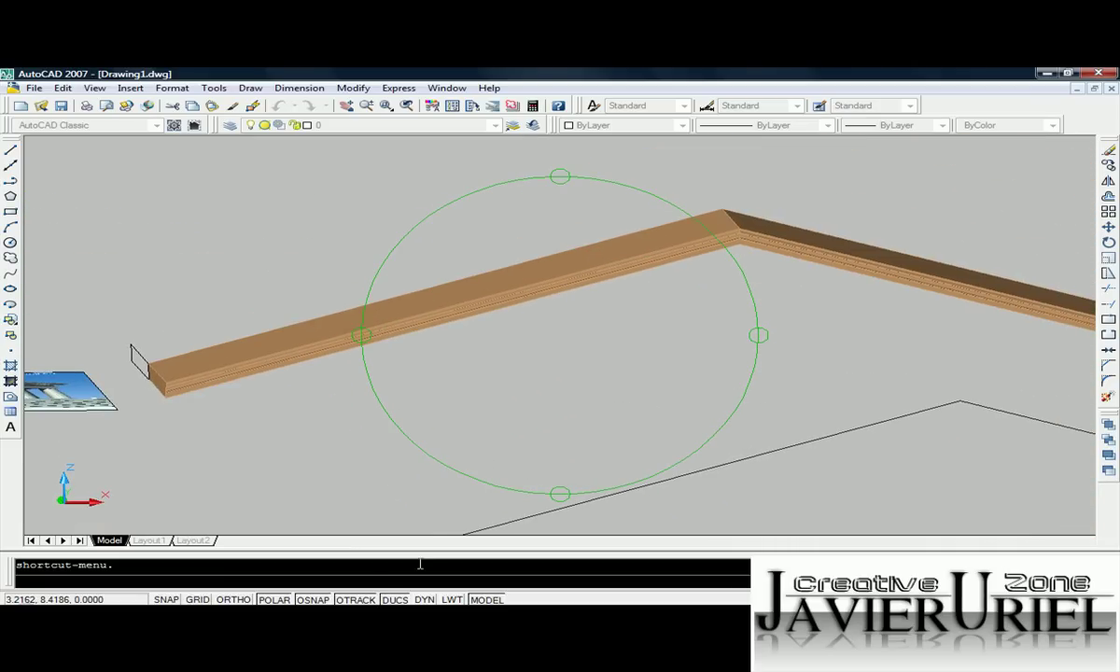